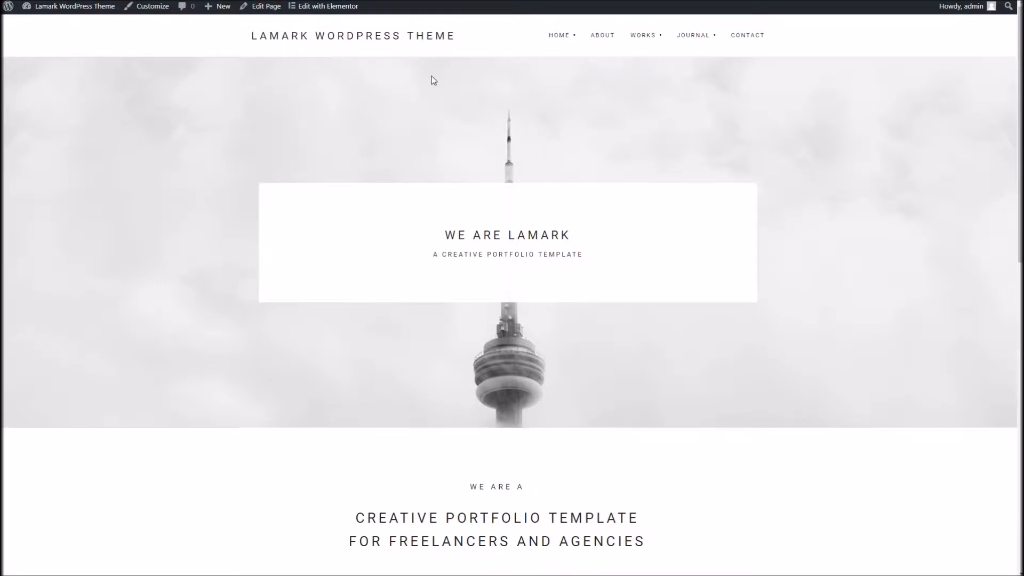
Step: Look through the Lamark demo home page, from the hero banner down to the portfolio grid
scroll(394, 216, "down", 5)
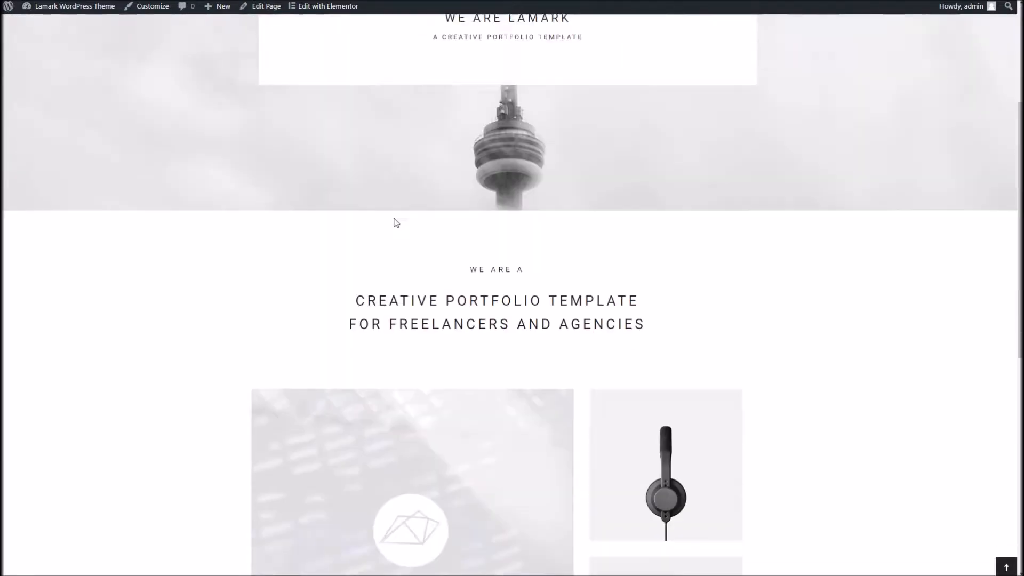
scroll(480, 392, "down", 6)
scroll(453, 327, "up", 11)
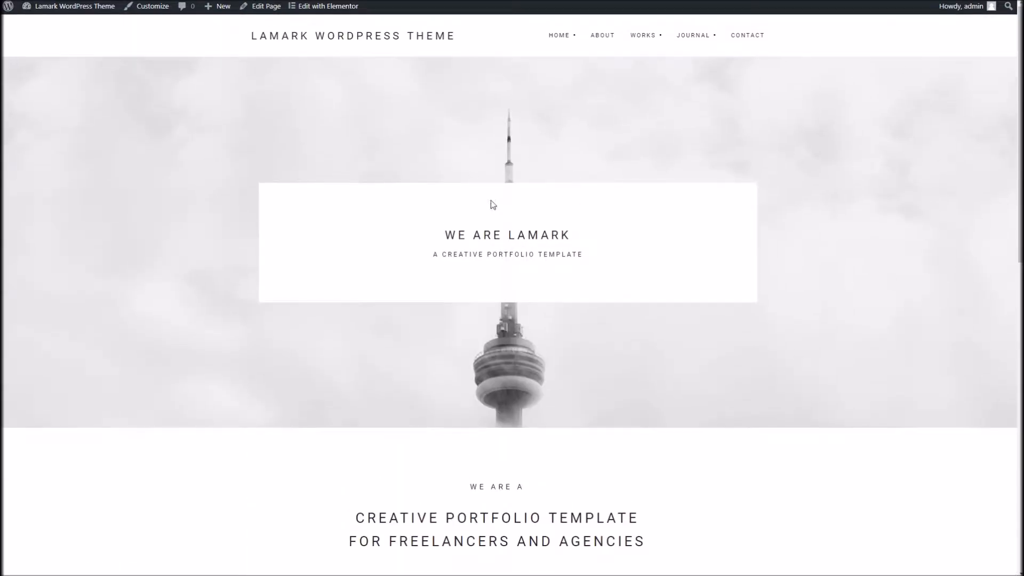
scroll(520, 200, "down", 10)
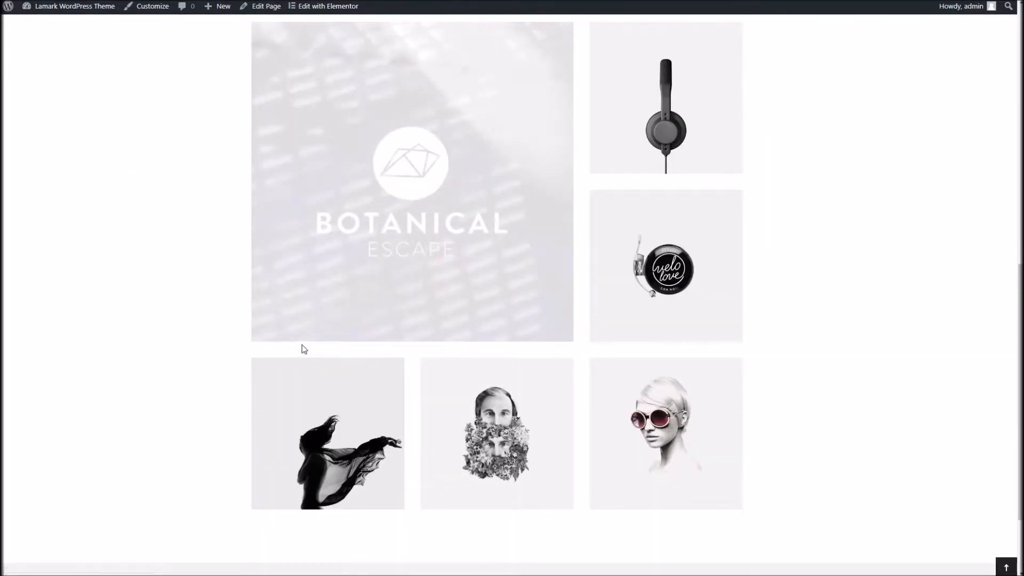
scroll(258, 312, "up", 4)
scroll(258, 312, "up", 5)
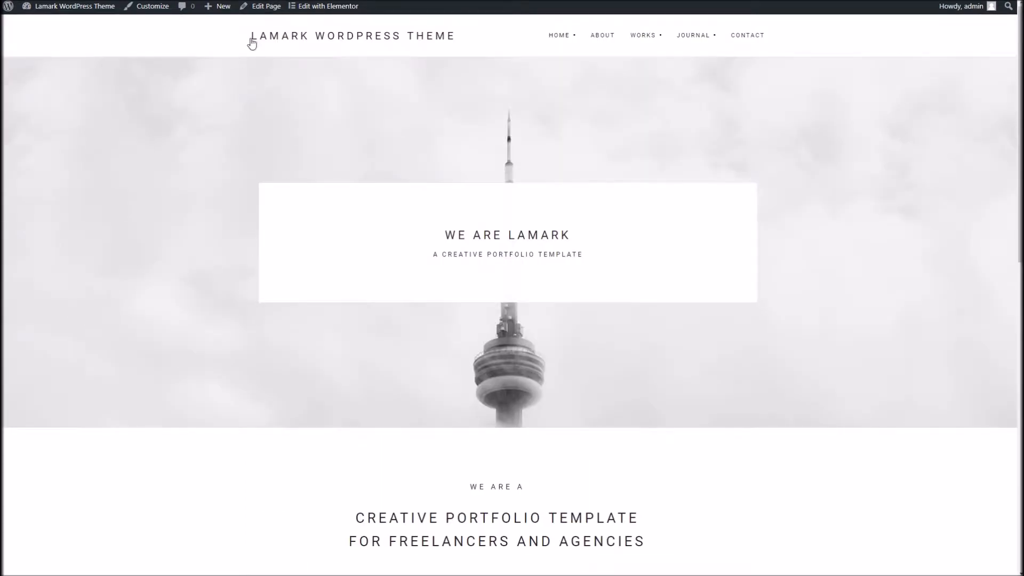
Step: Create a new page titled Welcome, assign it the Page Builder Template, and publish it
mouse_move(219, 7)
left_click(213, 53)
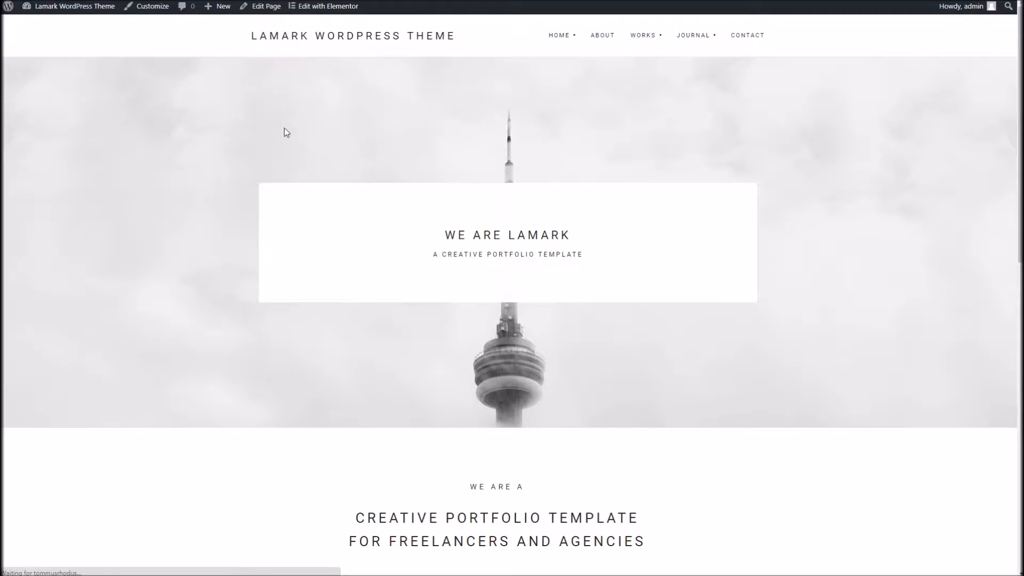
type("Welcome")
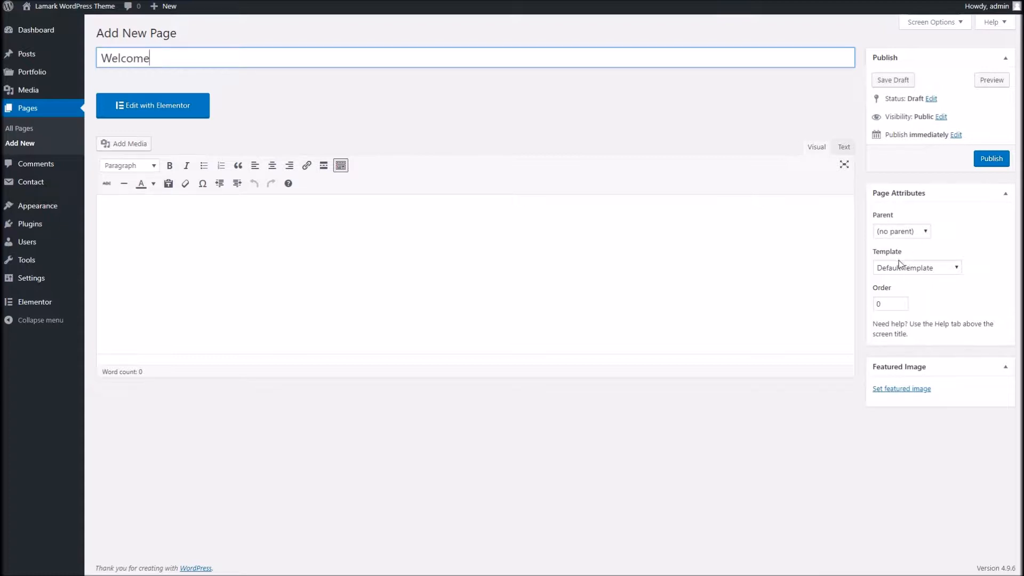
left_click(917, 267)
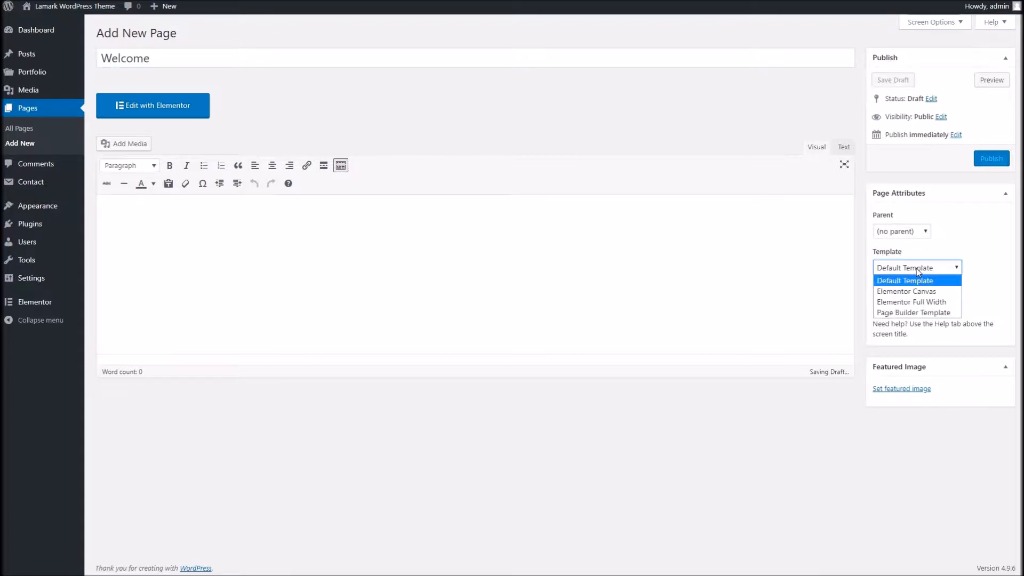
left_click(926, 314)
left_click(992, 164)
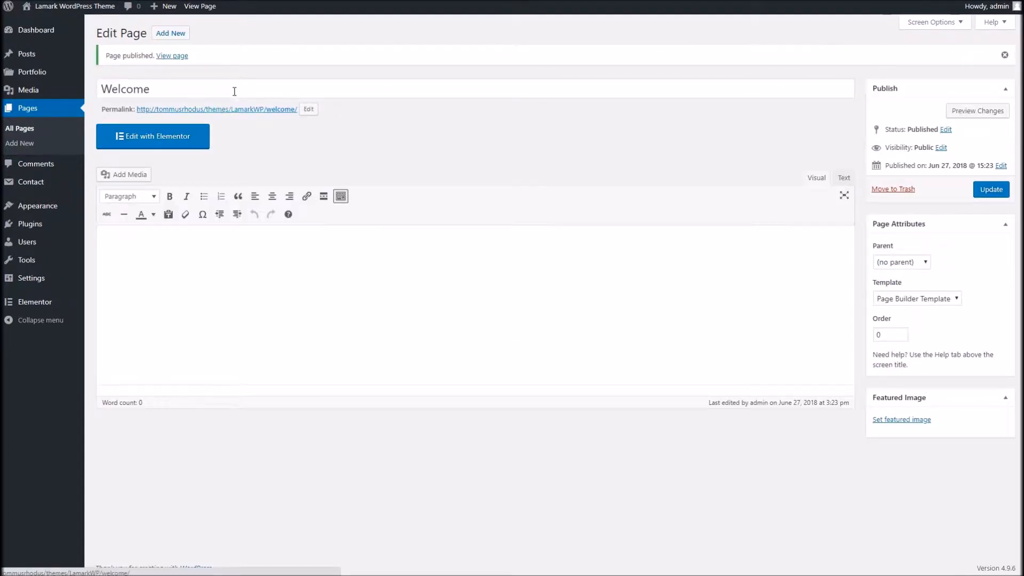
Step: Open the Welcome page for editing with Elementor and add a new section with a single-column structure
left_click(243, 110)
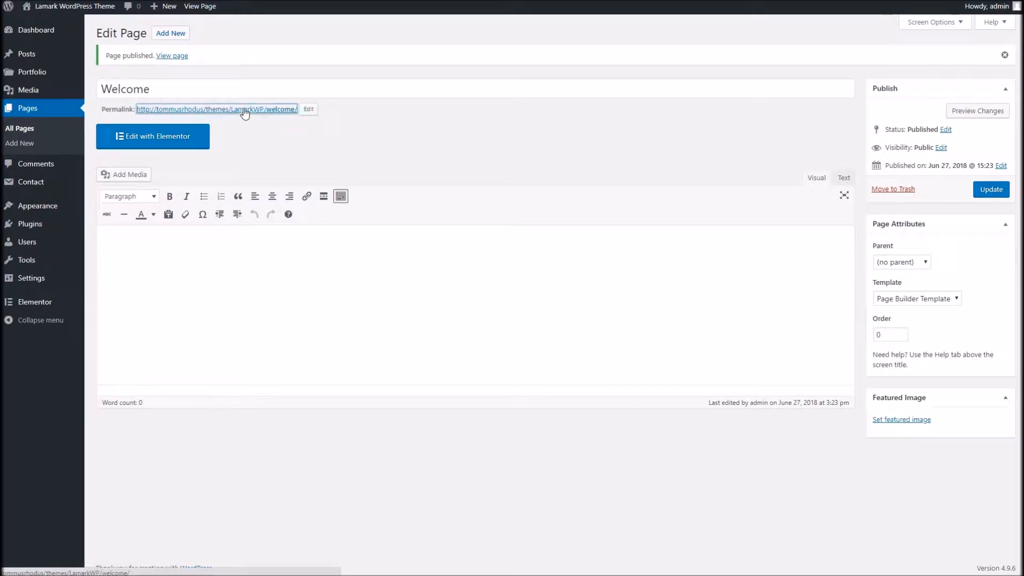
left_click(143, 140)
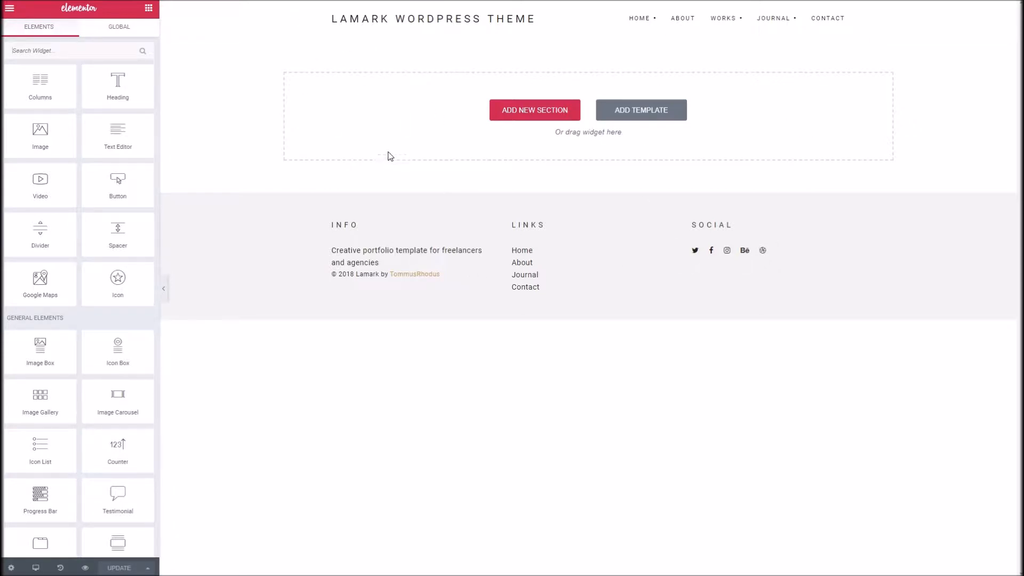
left_click(526, 111)
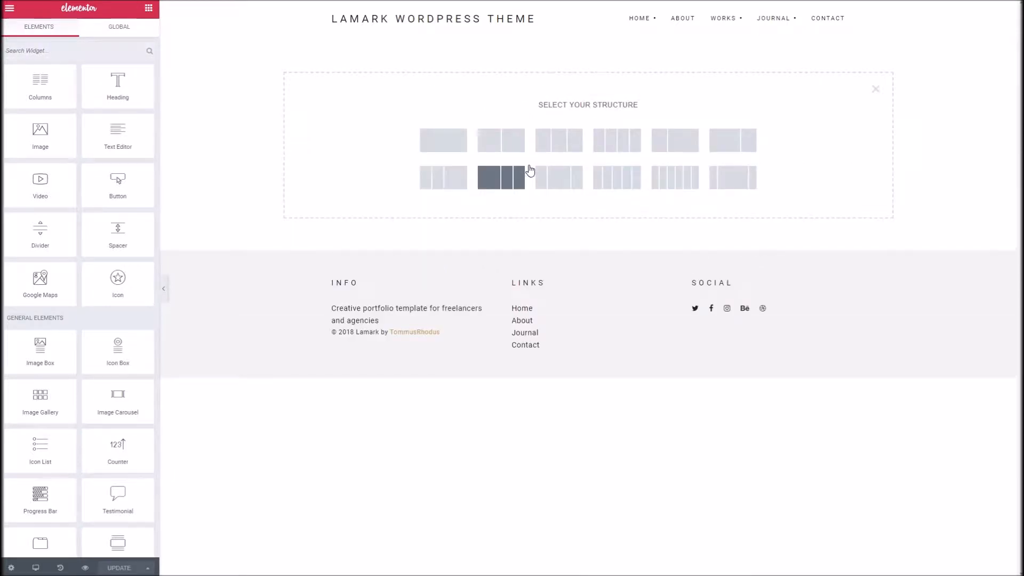
left_click(449, 145)
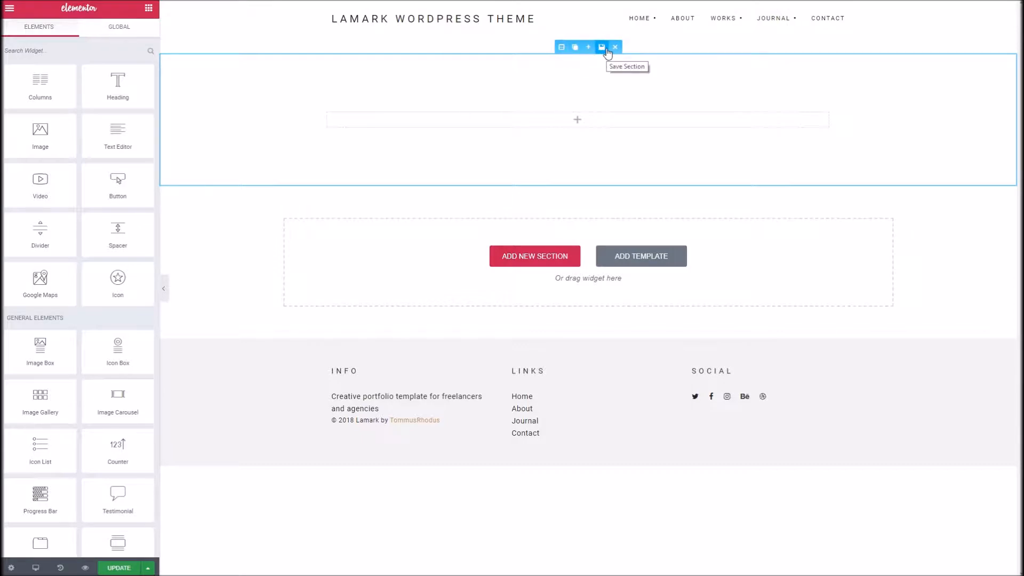
Step: Set the new section's height to Min Height with a minimum height of 549
left_click(560, 48)
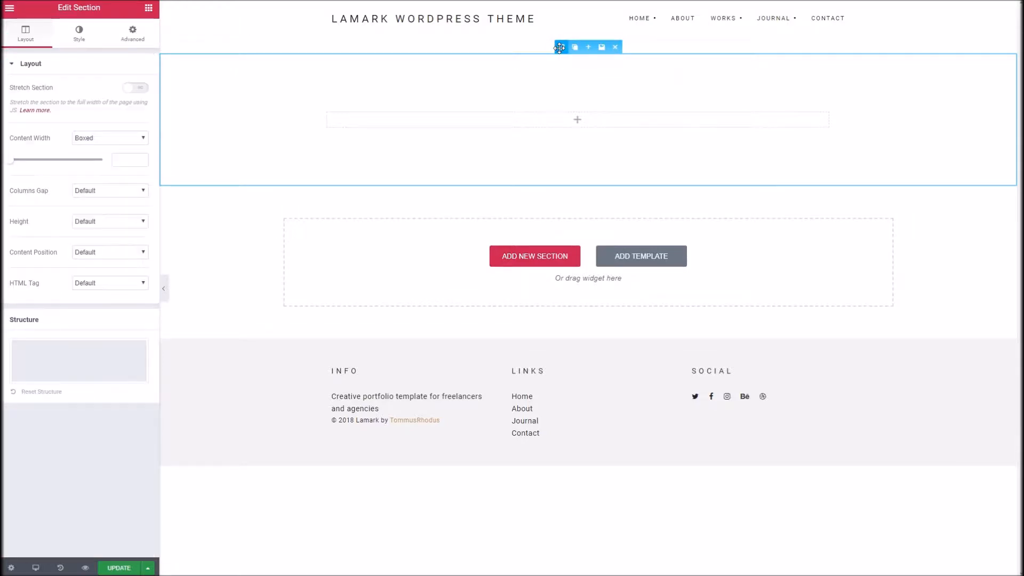
left_click(131, 223)
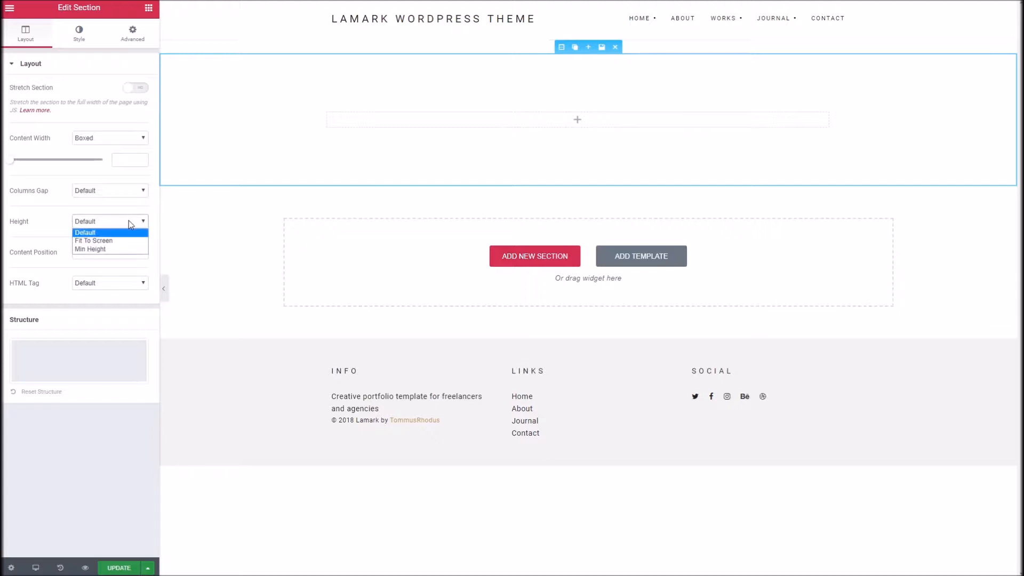
left_click(119, 249)
left_click_drag(40, 272, 50, 270)
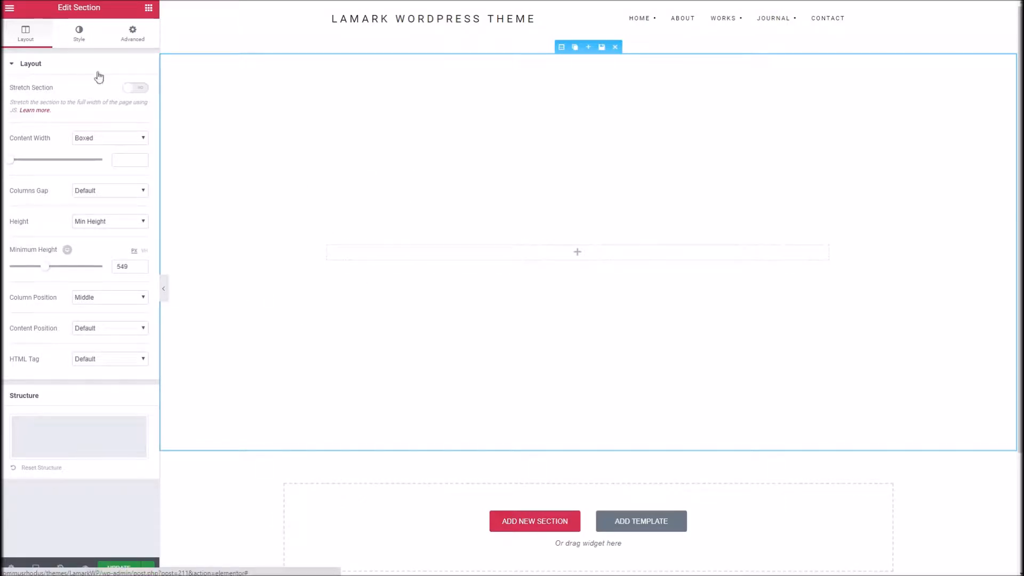
Step: Give the section a classic background using the image jasper-van-der-meij-757.jpg with its size set to Cover
left_click(79, 43)
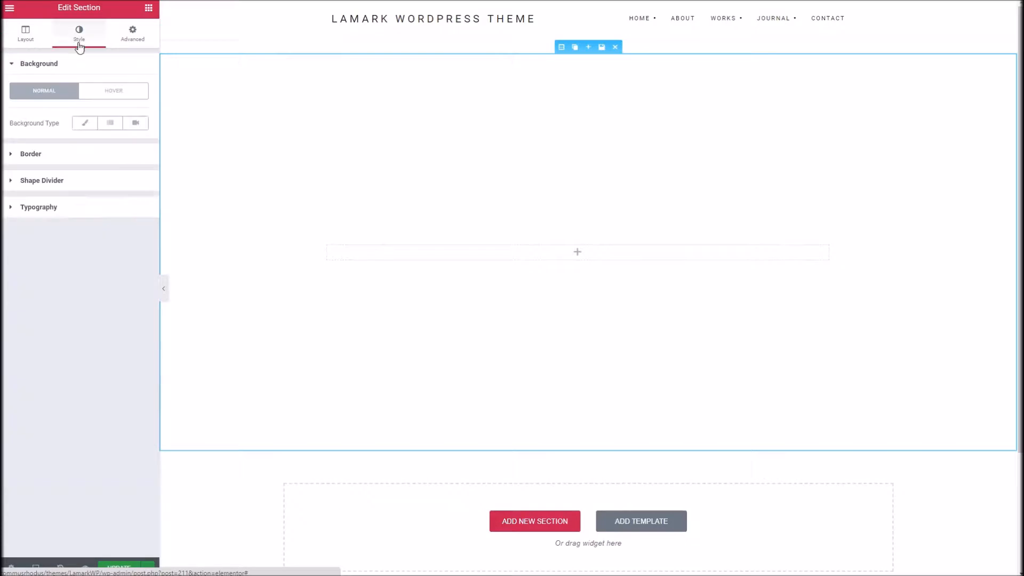
left_click(82, 128)
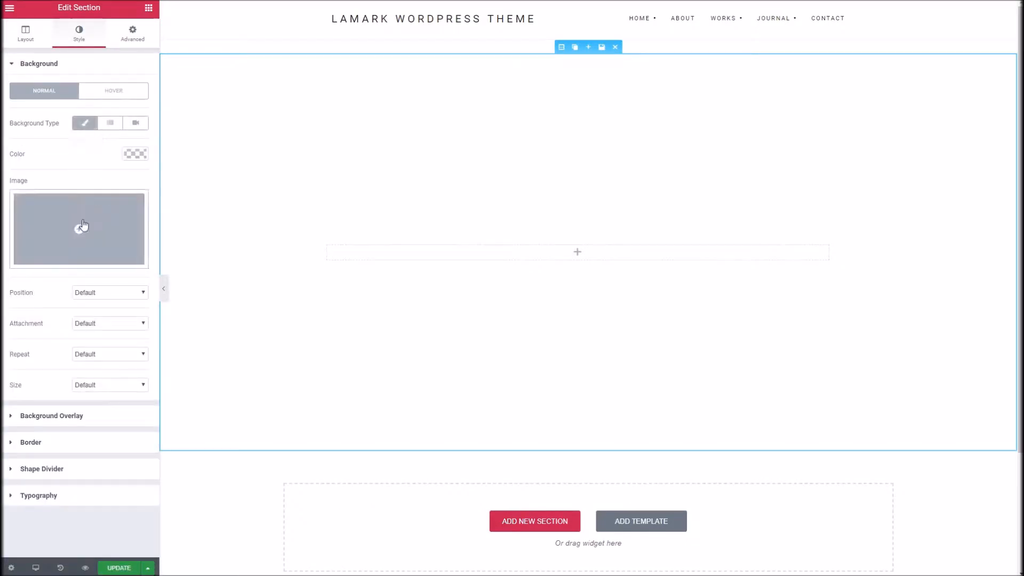
left_click(85, 224)
left_click(90, 128)
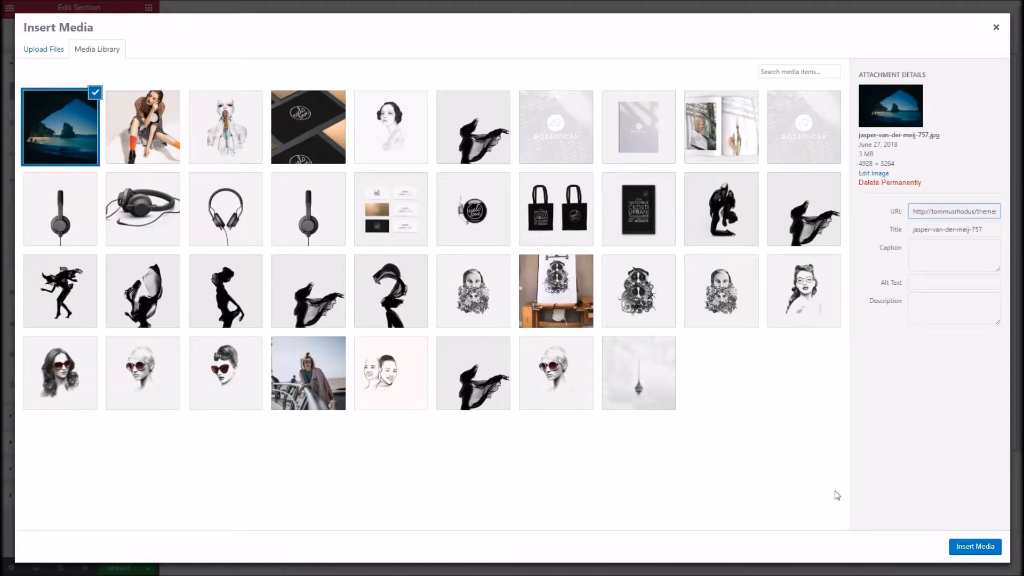
left_click(974, 546)
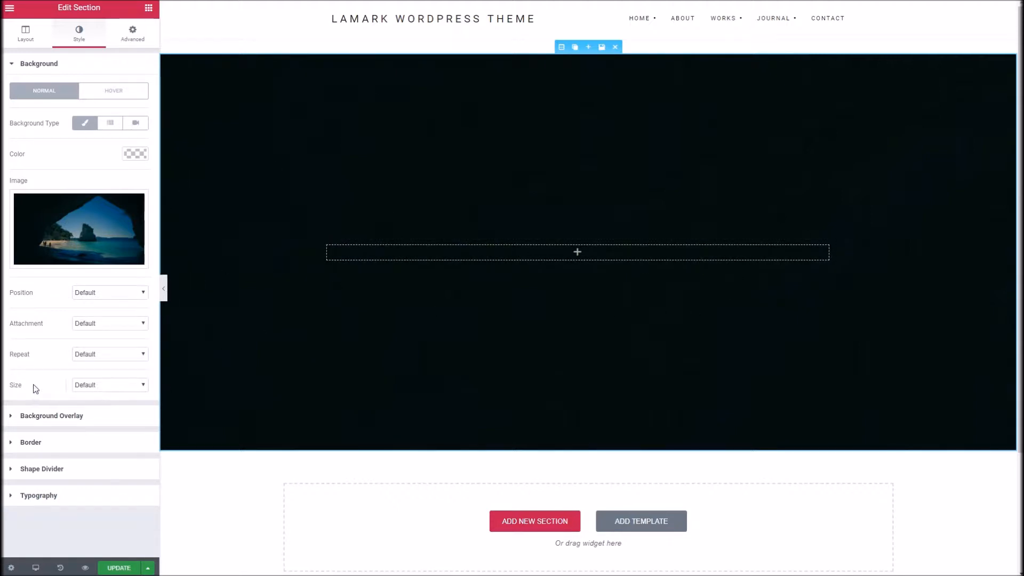
left_click(85, 385)
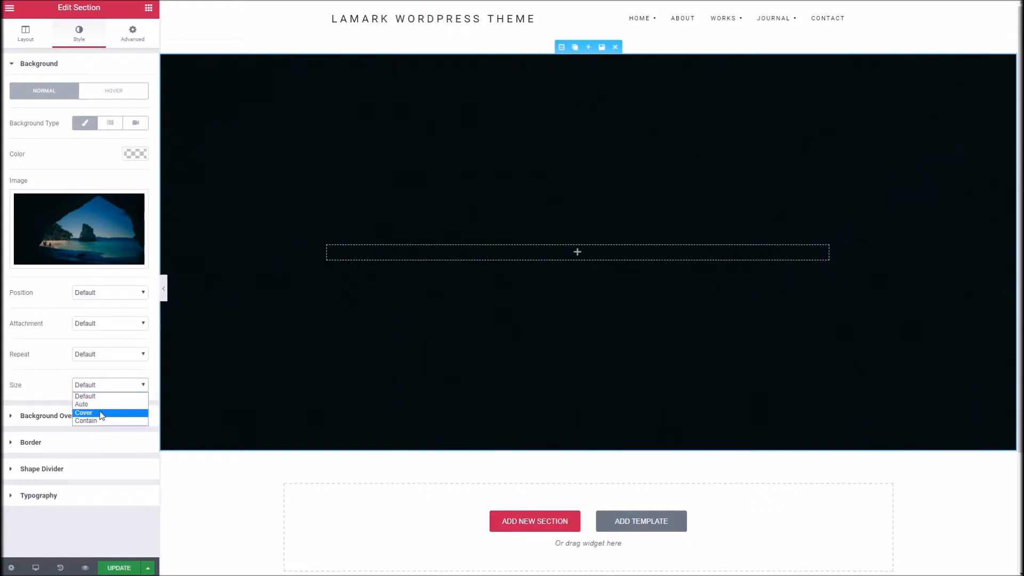
left_click(84, 413)
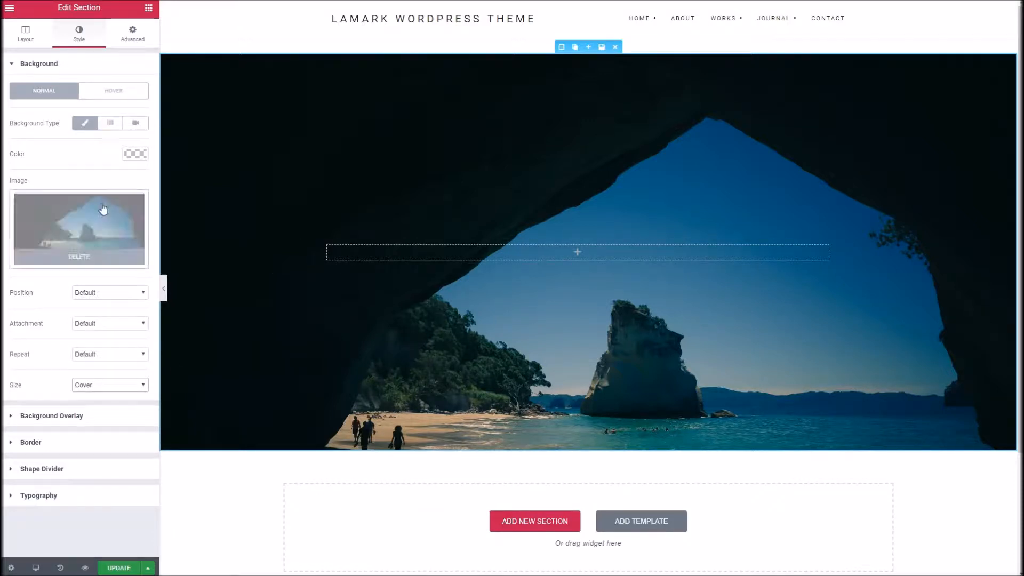
Step: Add a gradient background overlay to the section and set its first colour to purple #ae5fef
left_click(79, 417)
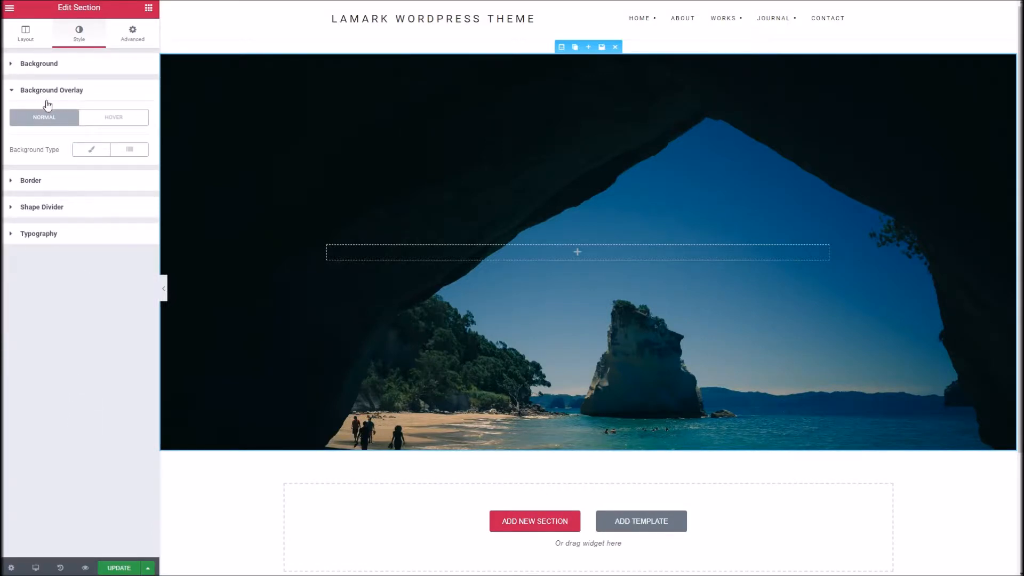
left_click(92, 150)
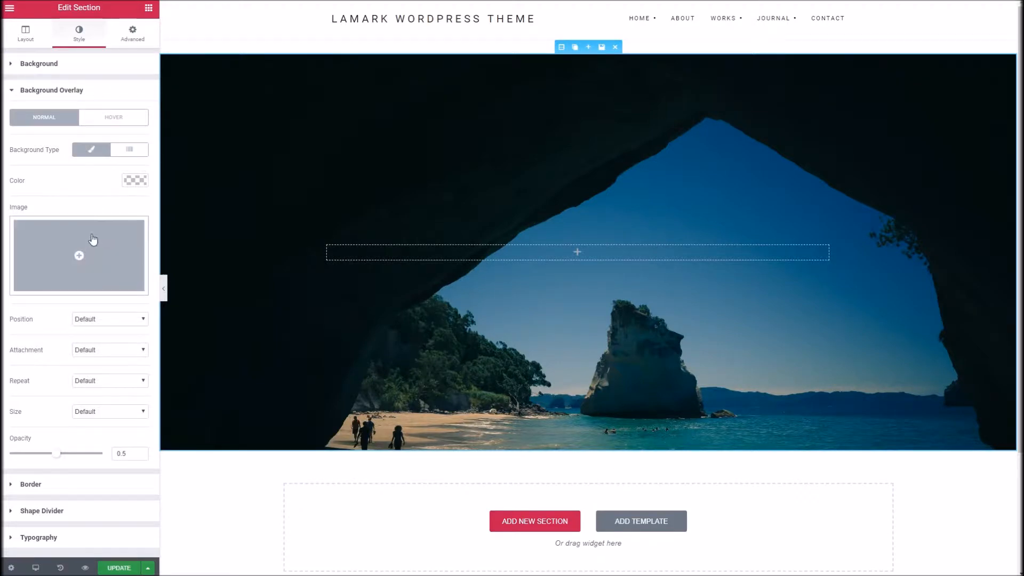
left_click(130, 150)
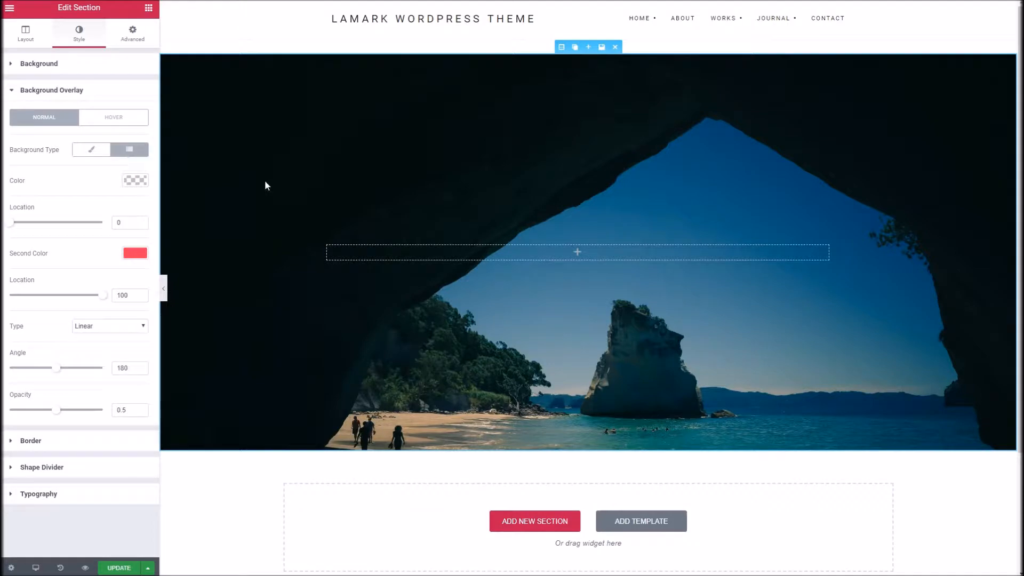
left_click(142, 180)
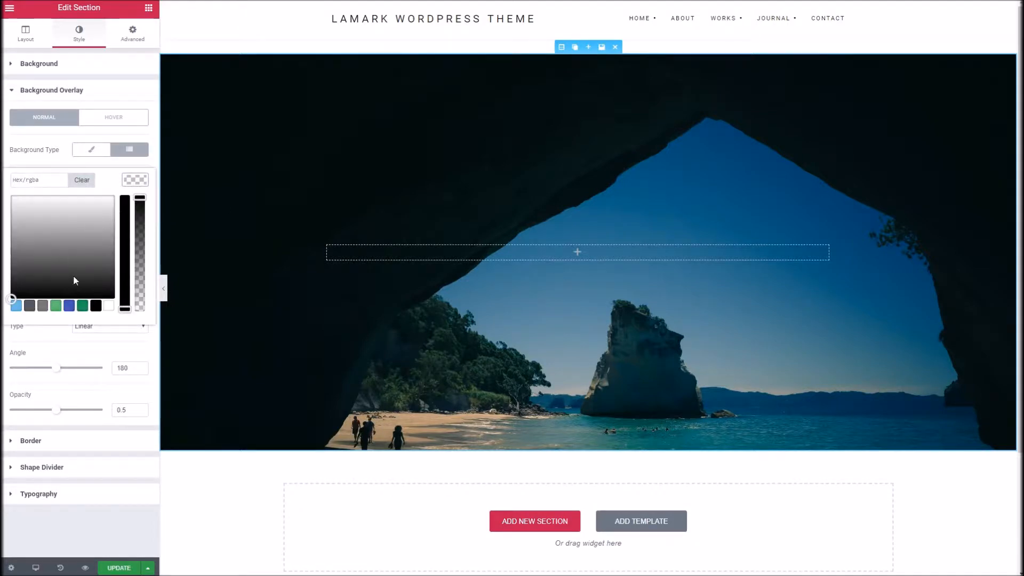
left_click(16, 305)
mouse_move(32, 261)
left_mouse_down()
mouse_move(81, 209)
mouse_move(68, 208)
mouse_move(90, 201)
left_mouse_up()
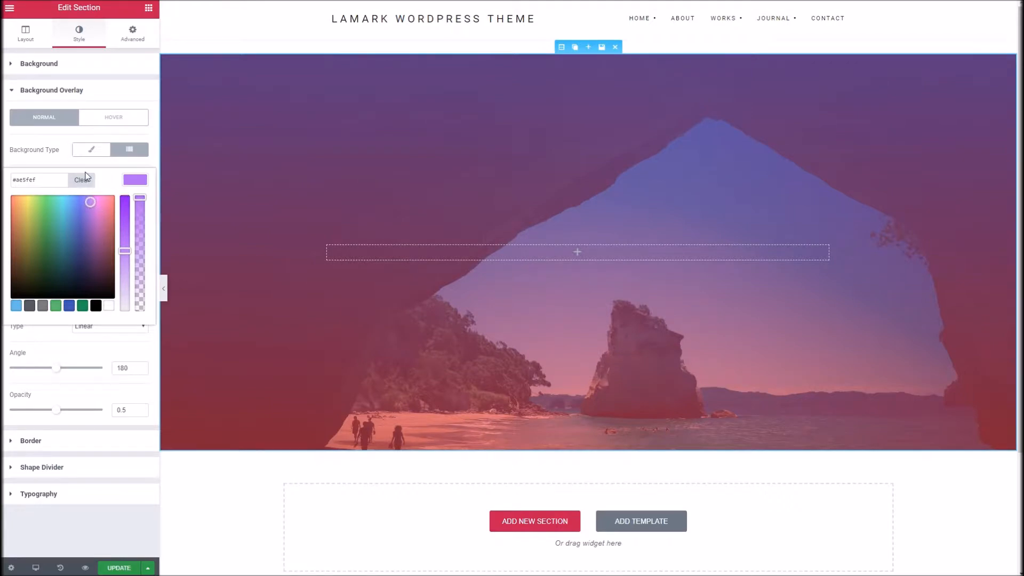
Step: Set the overlay gradient's second colour to dark blue #002289
left_click(107, 346)
left_click(135, 252)
left_click(103, 282)
mouse_move(96, 288)
left_mouse_down()
mouse_move(71, 323)
mouse_move(76, 316)
left_mouse_up()
left_click_drag(124, 289, 123, 269)
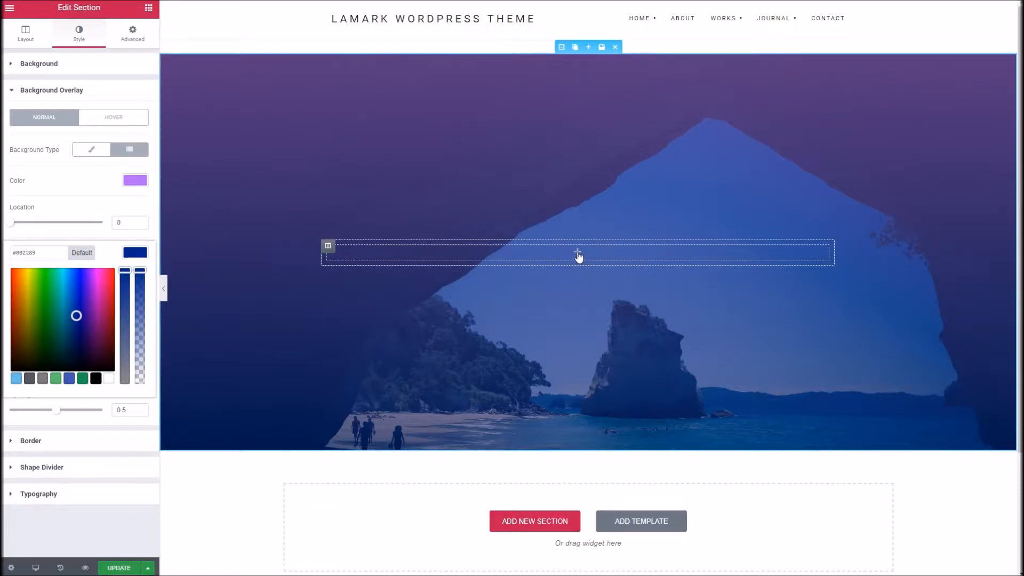
left_click(578, 253)
left_click_drag(149, 149, 518, 254)
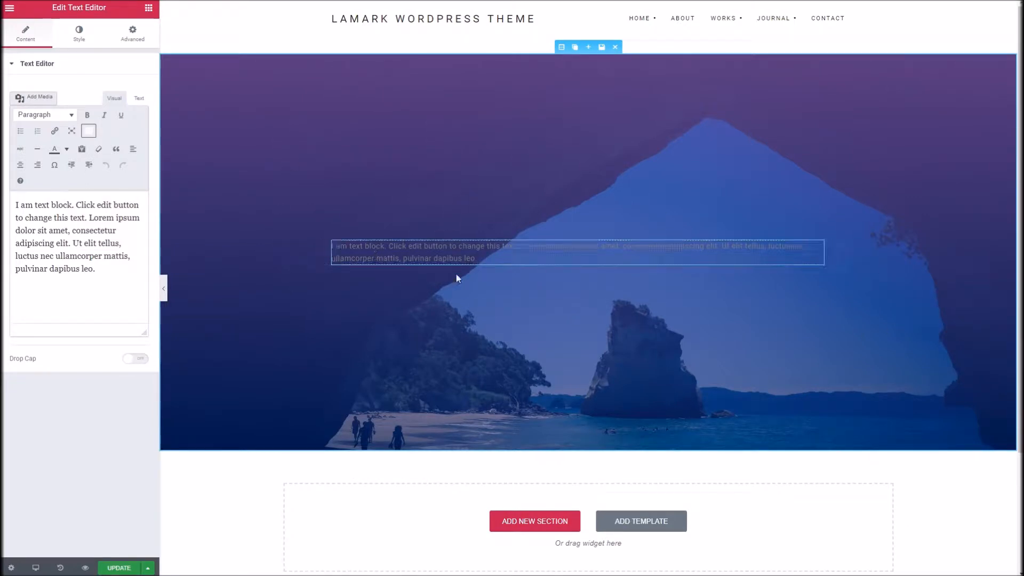
left_click(415, 246)
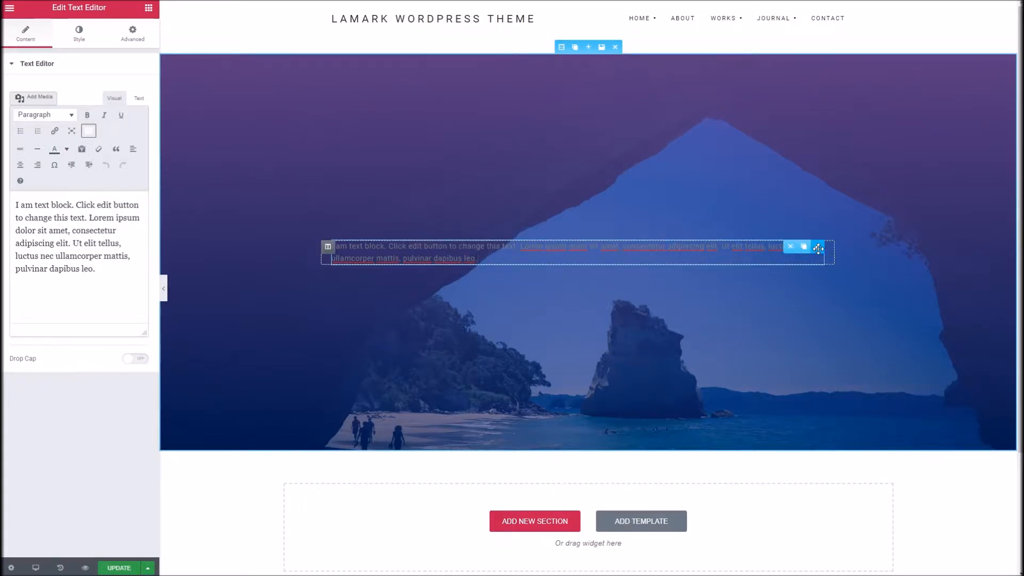
left_click(793, 249)
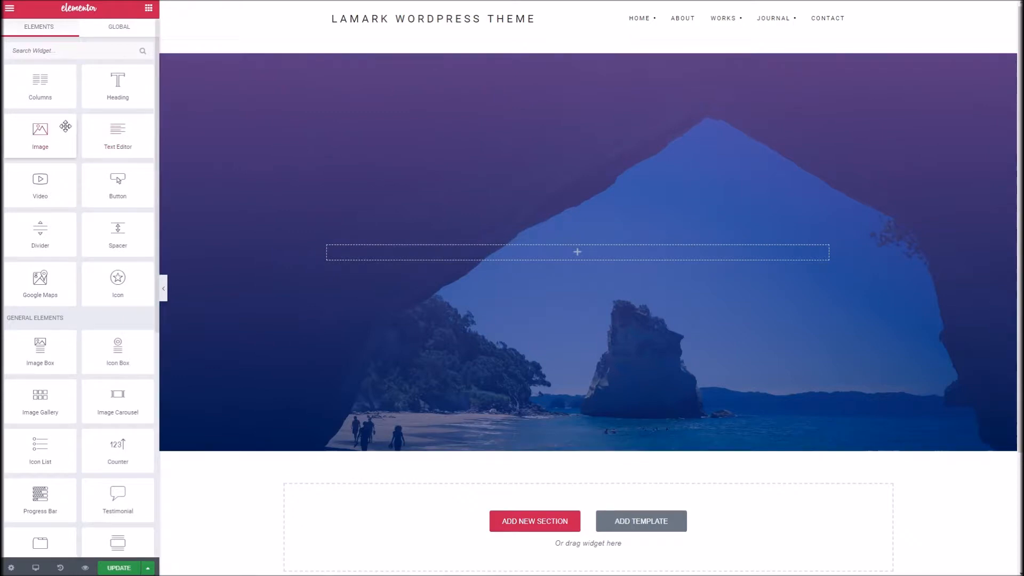
Step: Place a Columns element inside the hero section and add a third column to it
left_click_drag(49, 94, 446, 275)
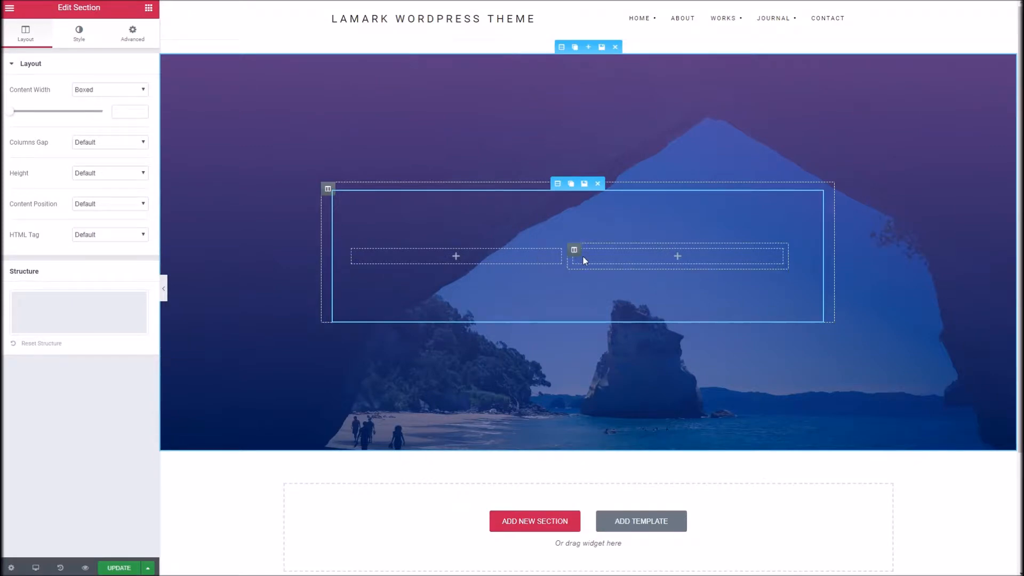
mouse_move(575, 251)
left_click(601, 250)
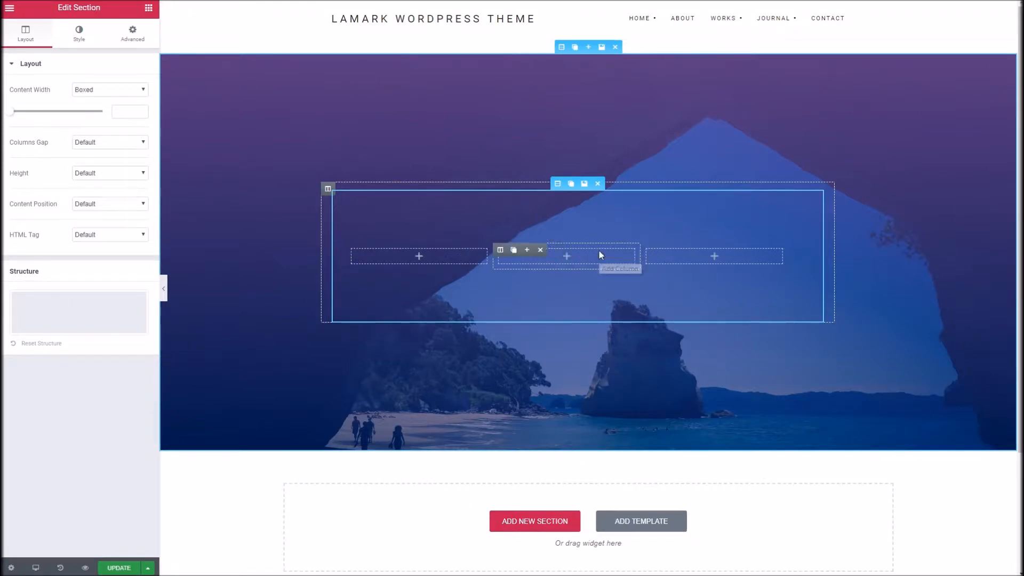
Step: Widen the middle column of the inner section on both sides, leaving the two outer columns narrow
mouse_move(504, 255)
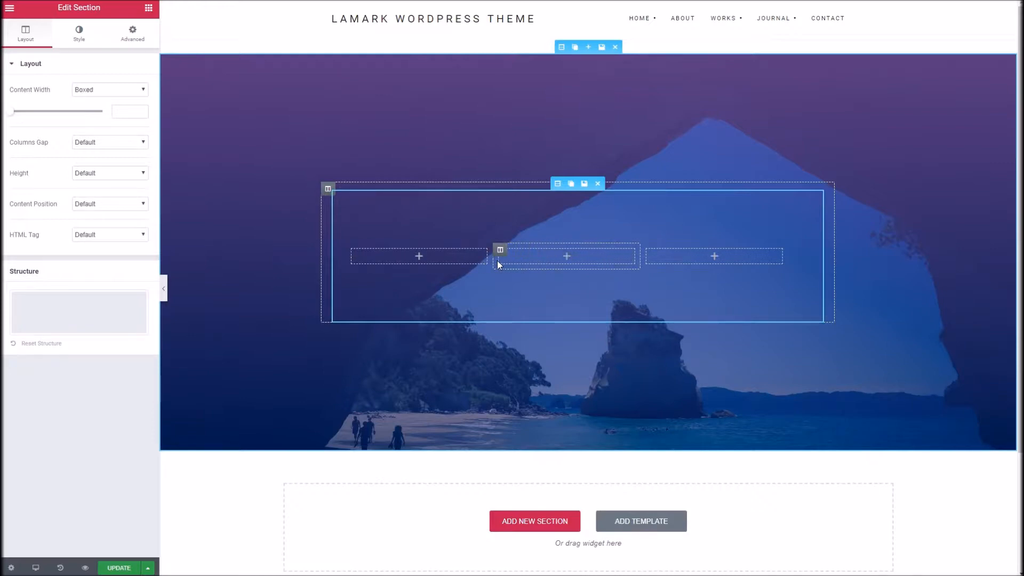
left_click_drag(495, 258, 389, 257)
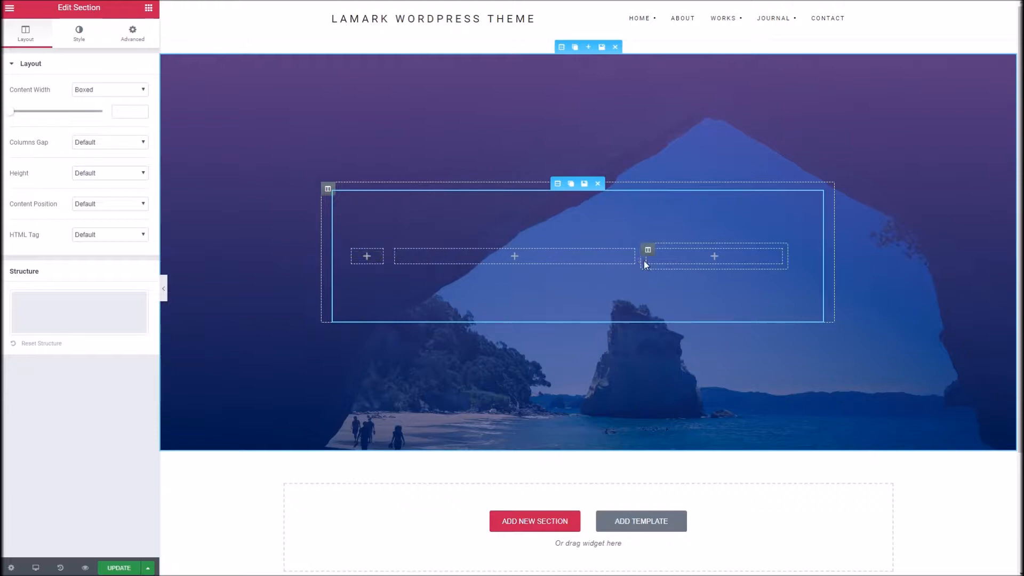
left_click_drag(645, 257, 753, 255)
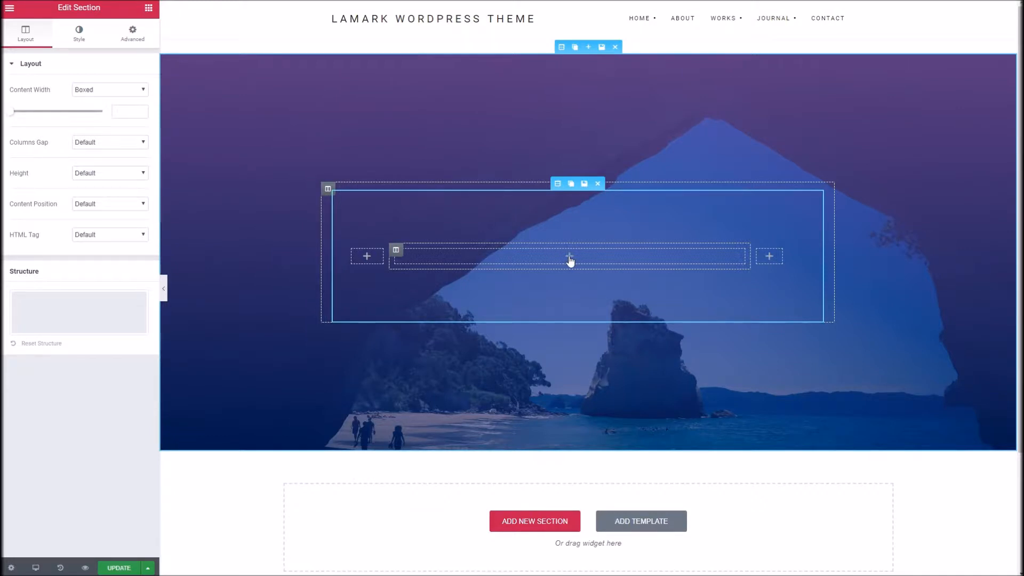
Step: Give the wide middle column of the inner section a classic background in white #ffffff
left_click(397, 251)
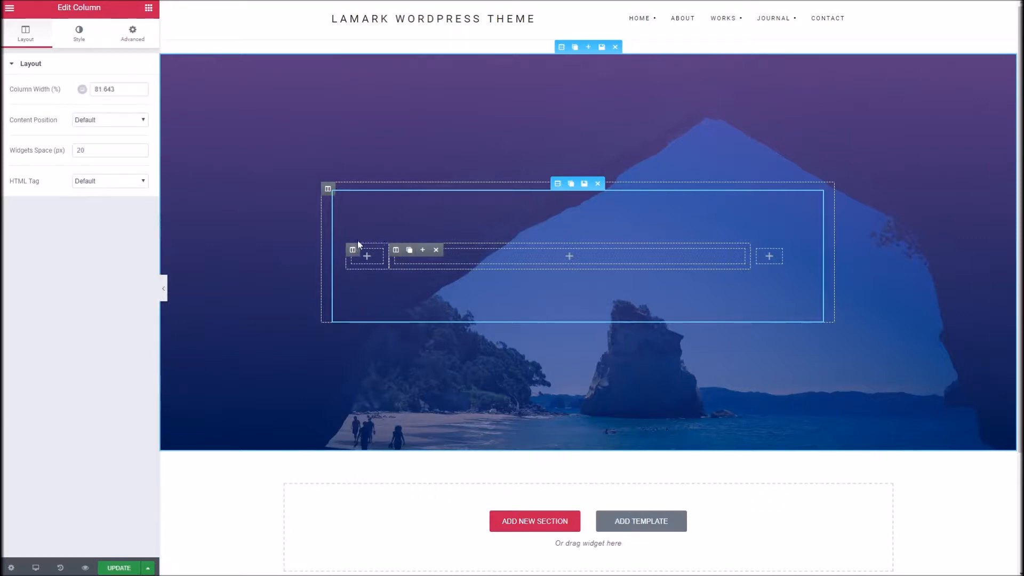
left_click(74, 40)
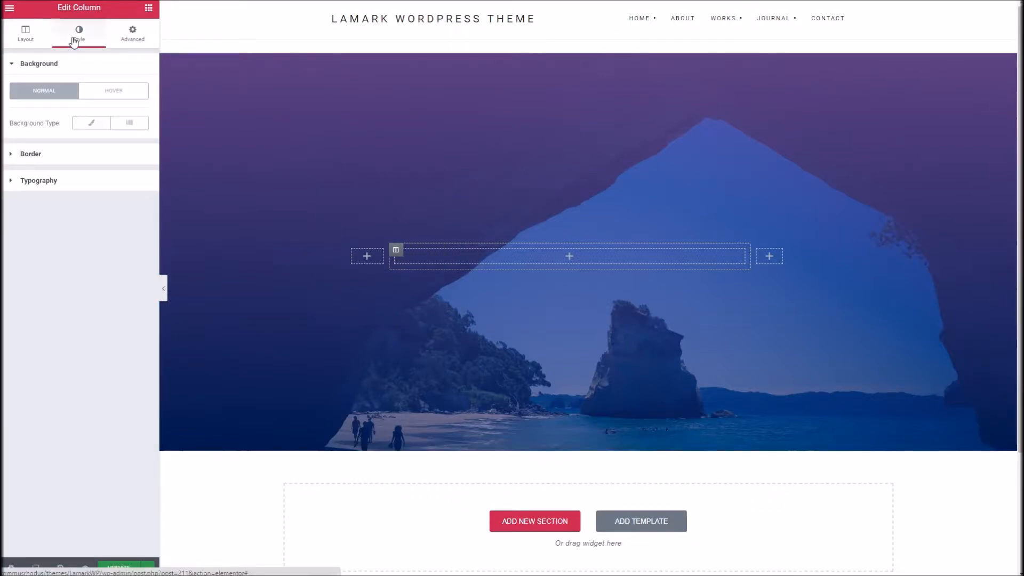
left_click(91, 126)
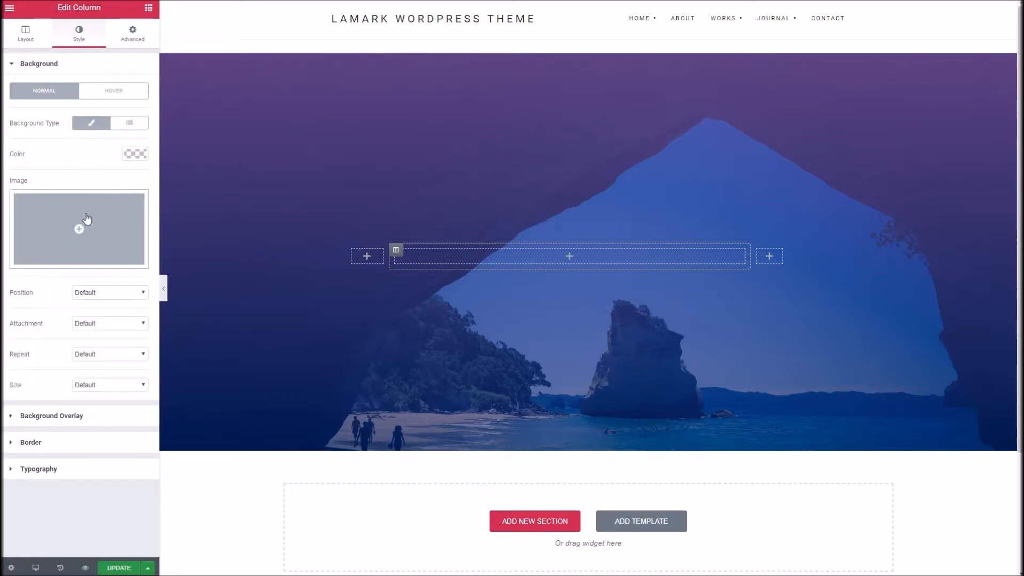
left_click(136, 155)
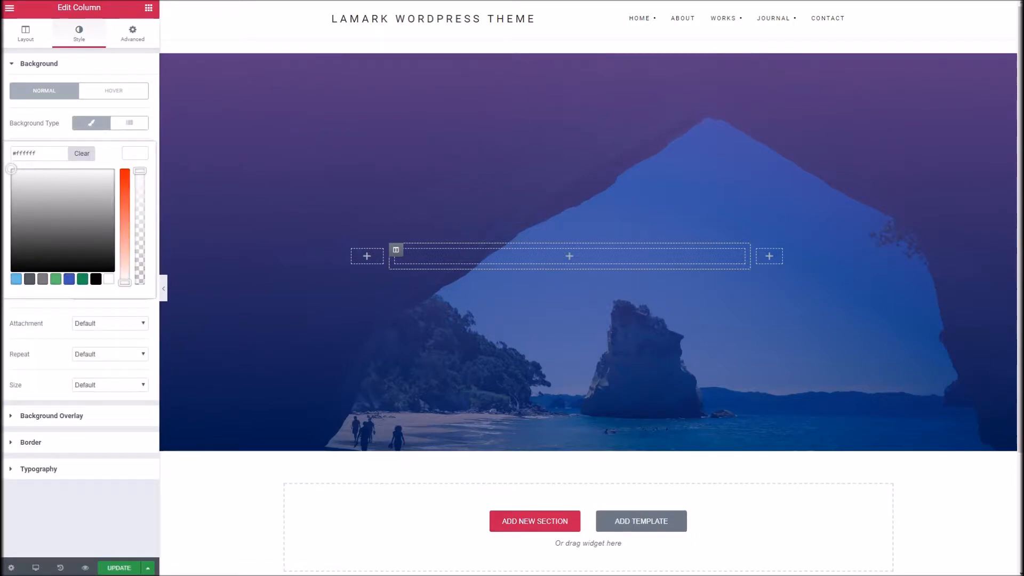
left_click(136, 153)
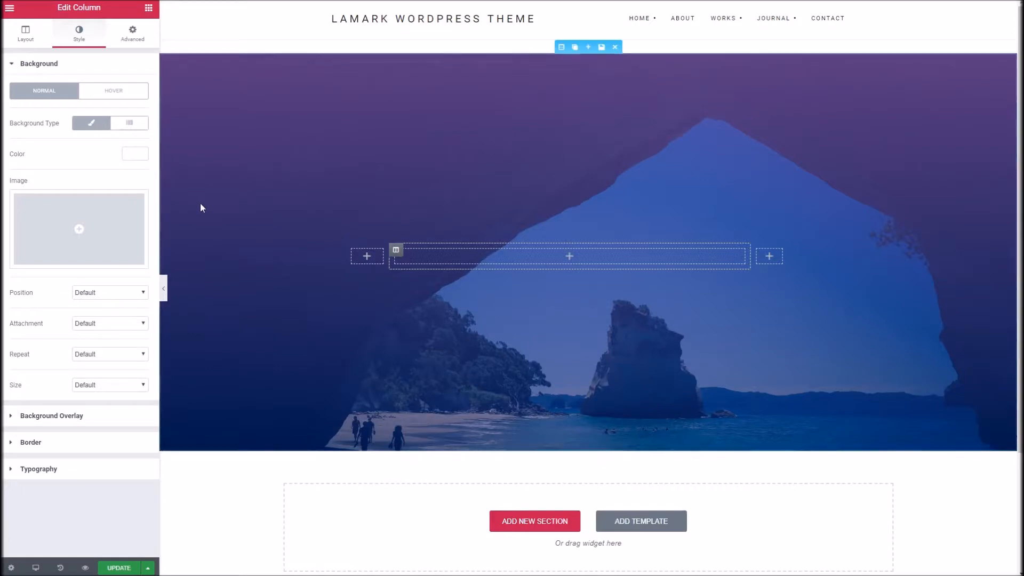
Step: Add a Text Editor widget to the middle column, replacing its placeholder with two paragraphs, "Welcome To my site" and "This is quite cool, no?"
left_click(571, 259)
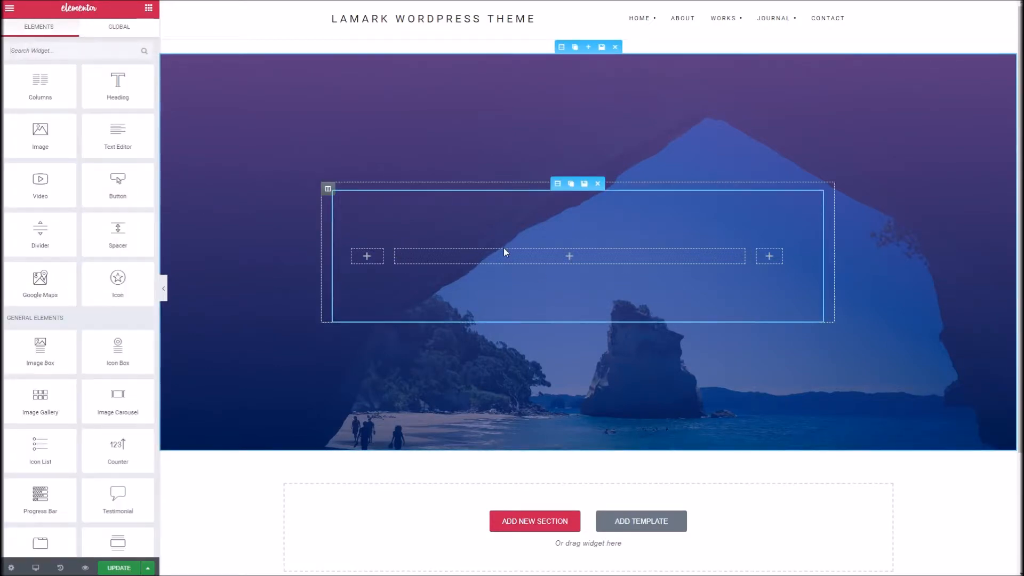
left_click_drag(118, 133, 472, 258)
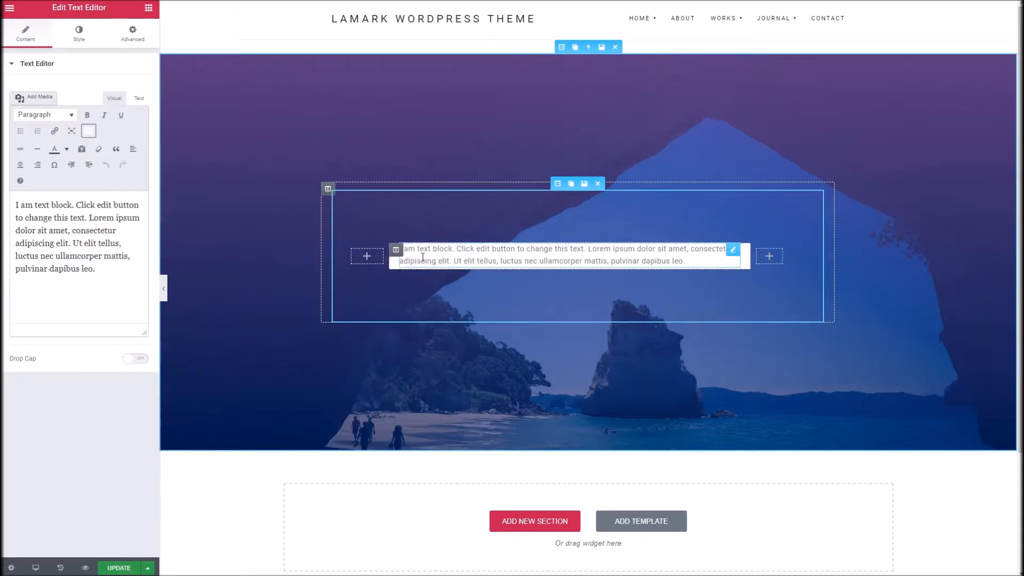
left_click(451, 262)
key("ctrl+a")
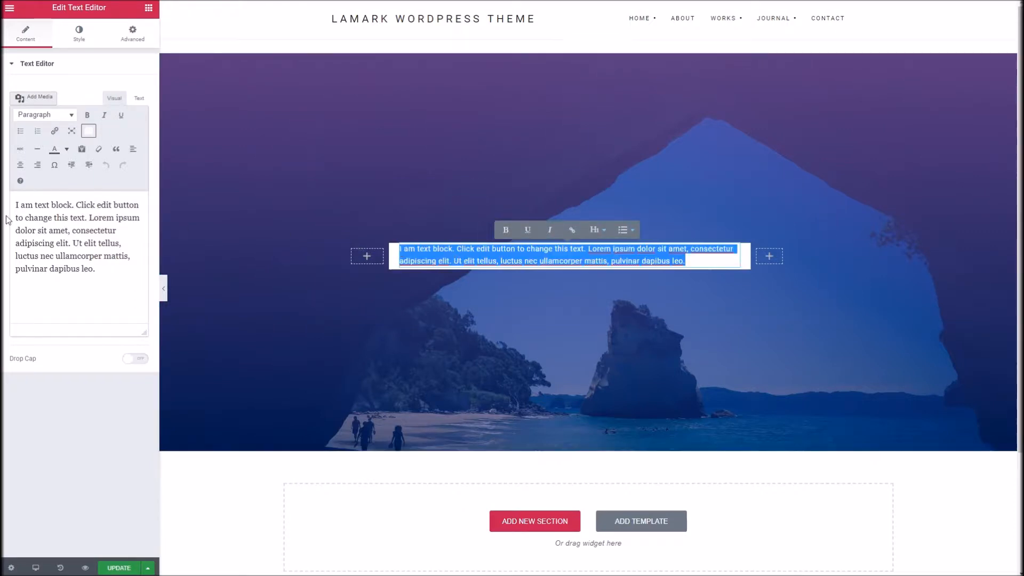
double_click(18, 205)
type("Welco")
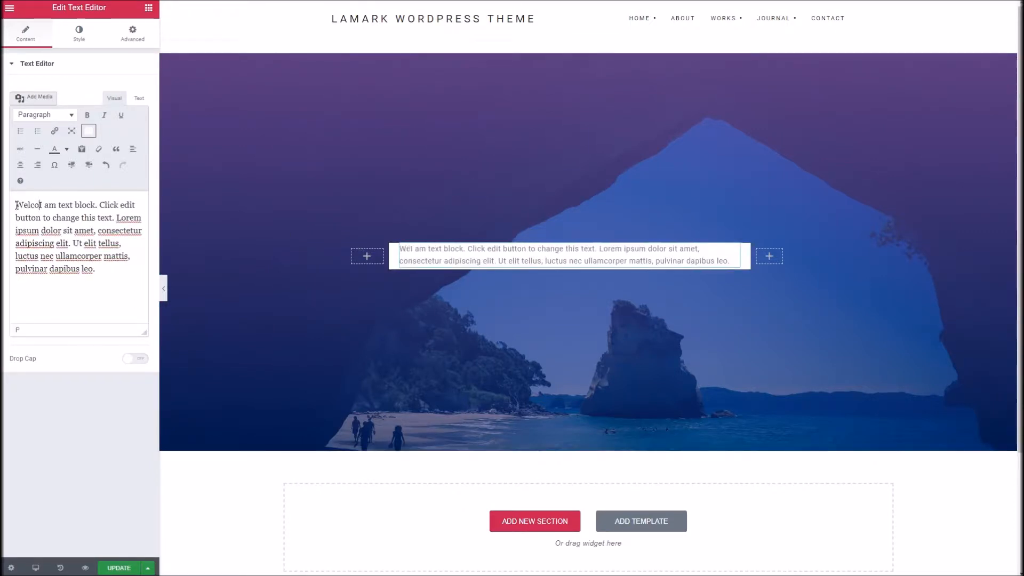
type("me To my site")
key("Return")
type("I")
left_click_drag(101, 304, 15, 226)
type("This is")
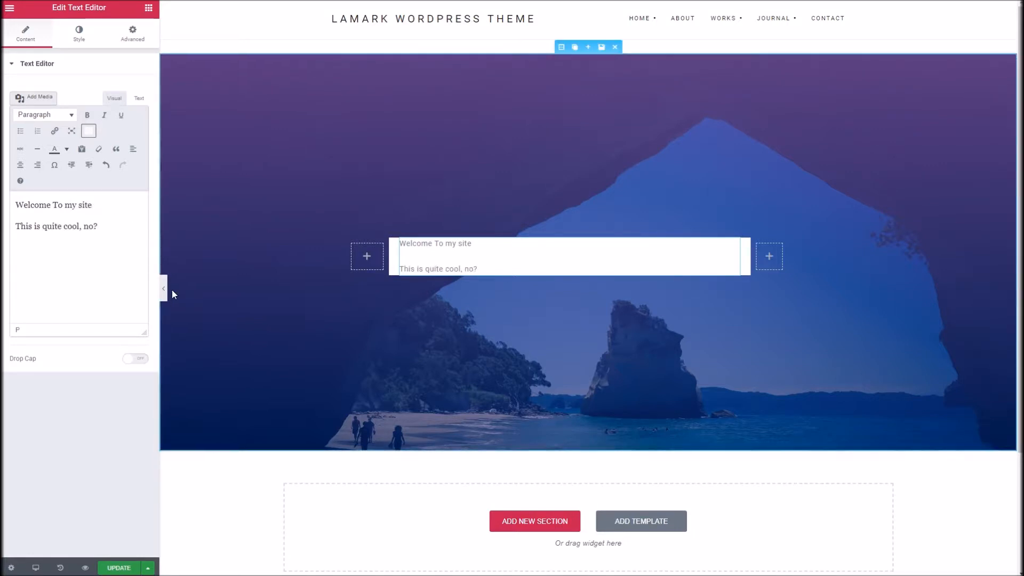
Step: Format the "Welcome To my site" line as Heading 1
triple_click(105, 205)
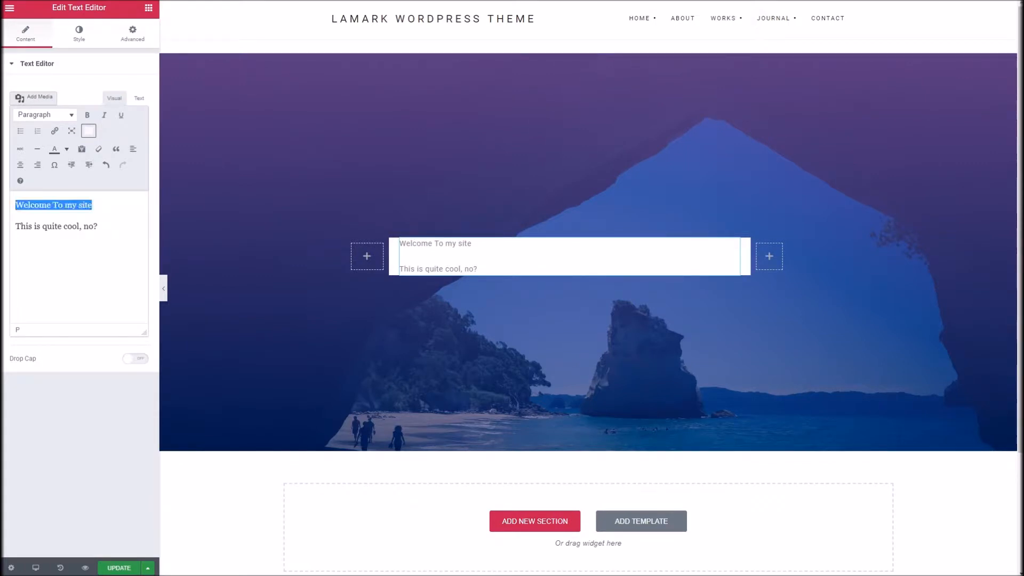
left_click(63, 115)
left_click(63, 163)
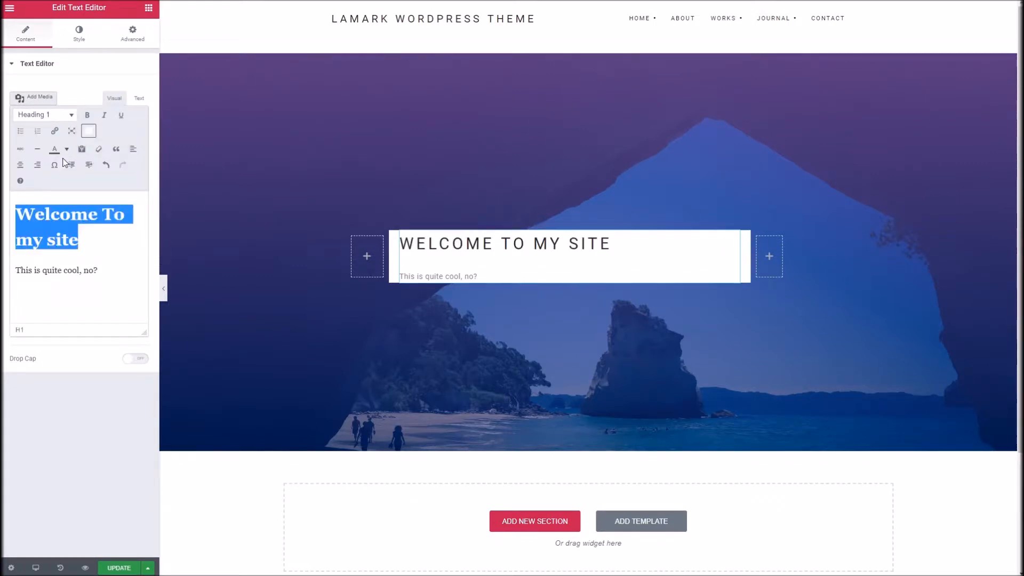
Step: Try to merge both lines into one heading block and format "This is quite cool, no?" as Heading 5
left_click(105, 260)
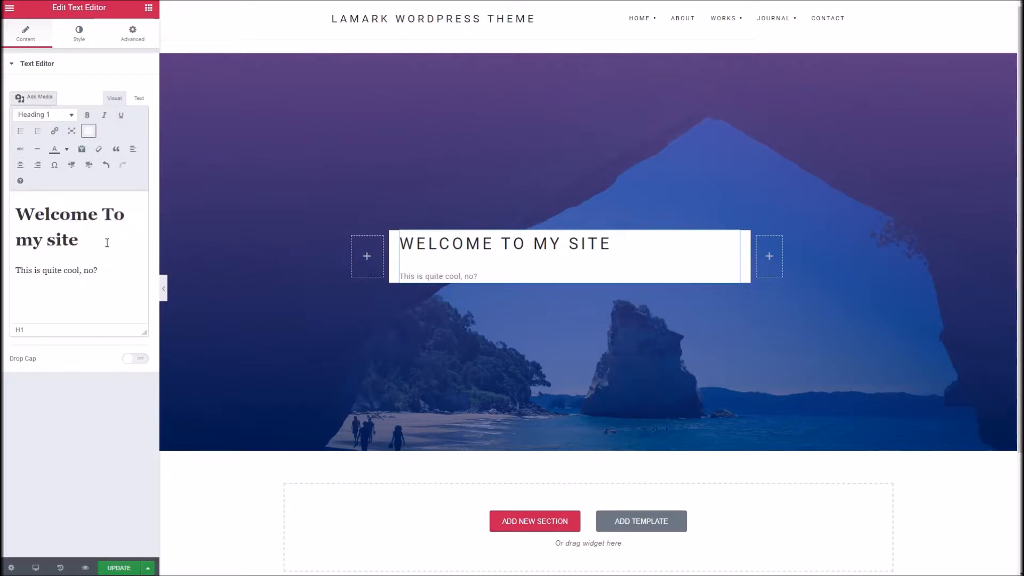
key("Delete")
key("Return")
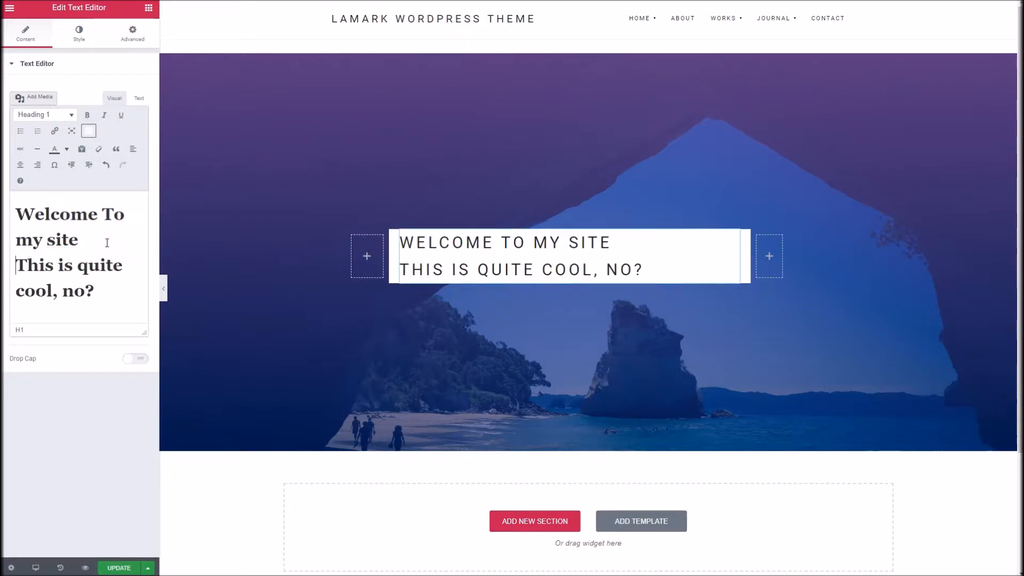
key("ctrl+shift+End")
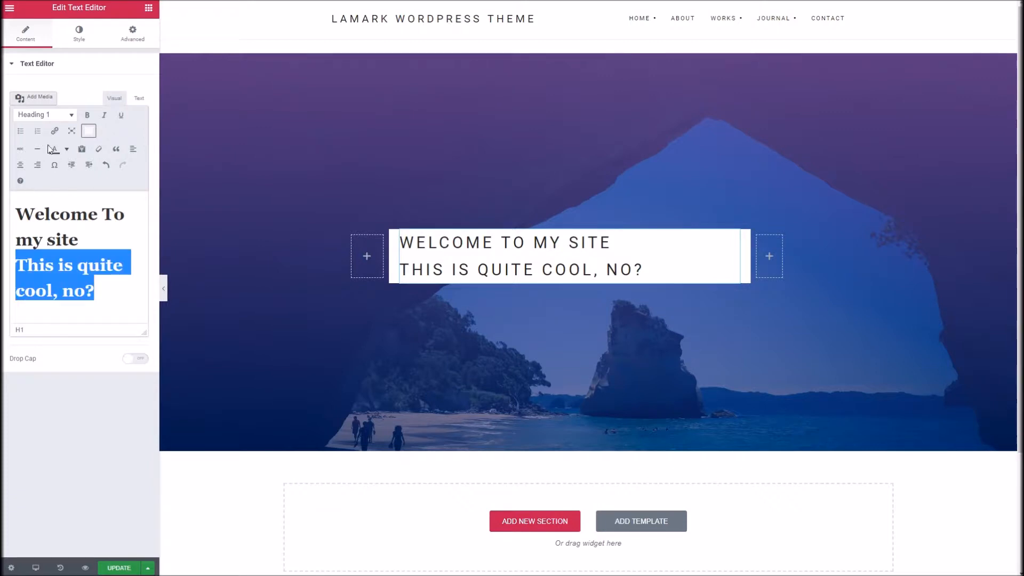
left_click(66, 114)
left_click(65, 218)
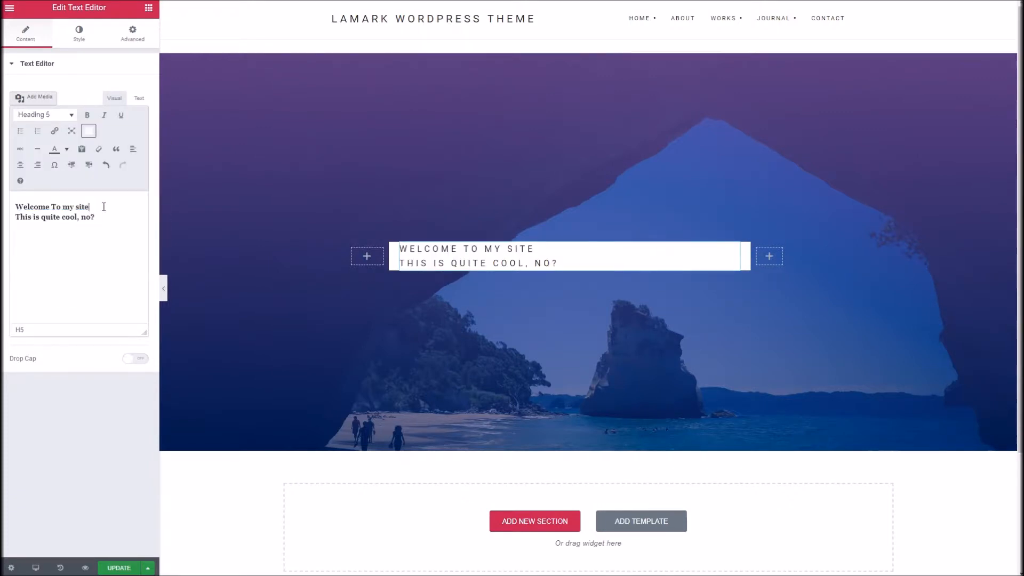
Step: Undo the Heading 5 change and the merging of the two text lines
key("ctrl+z")
key("ctrl+z")
key("ctrl+z")
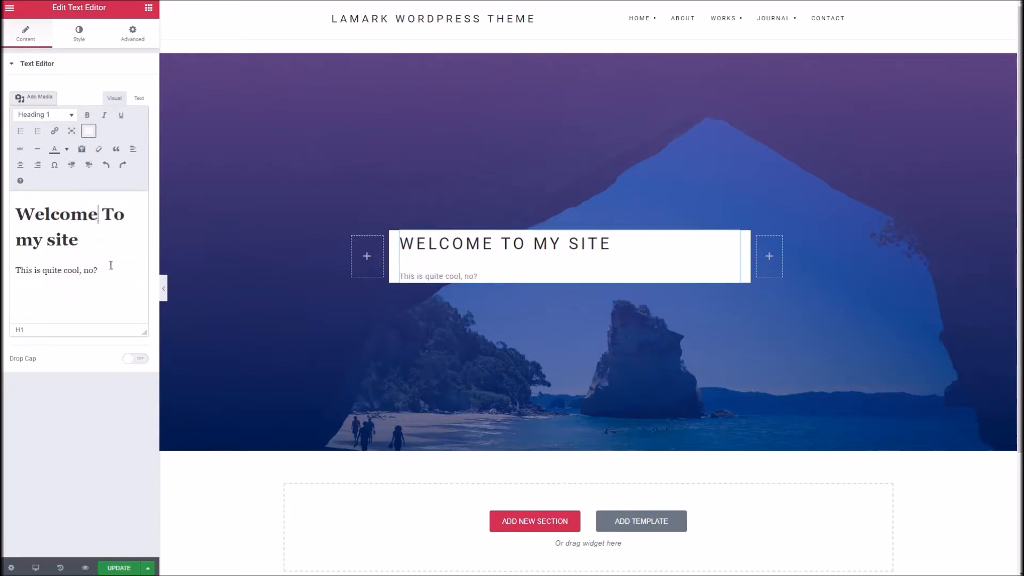
key("ctrl+z")
key("ctrl+z")
Step: Format the "This is quite cool, no?" line as Heading 5 and centre-align both text lines
left_click(67, 114)
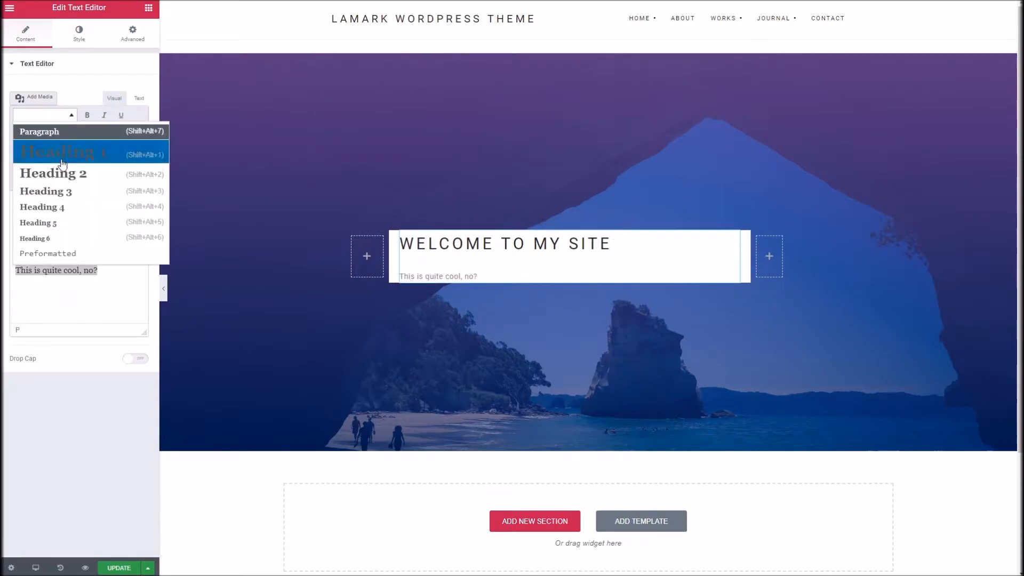
left_click(64, 223)
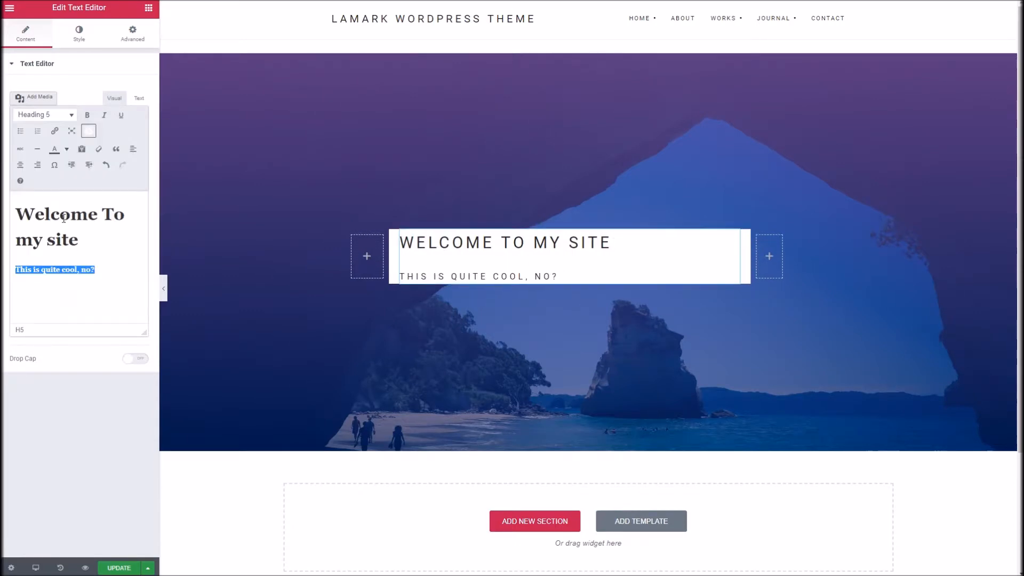
left_click(106, 254)
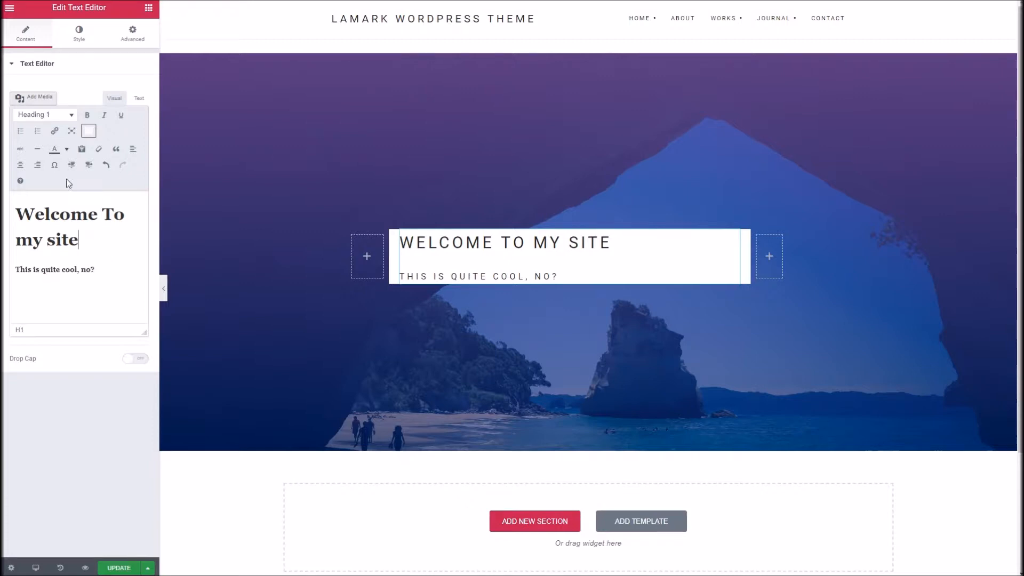
left_click(20, 165)
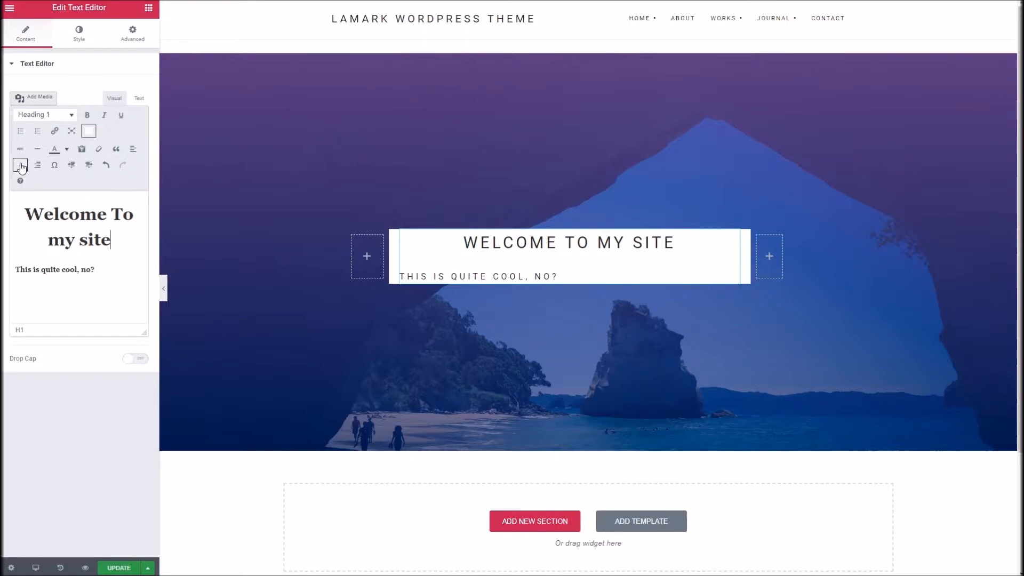
key("ctrl+a")
left_click(20, 167)
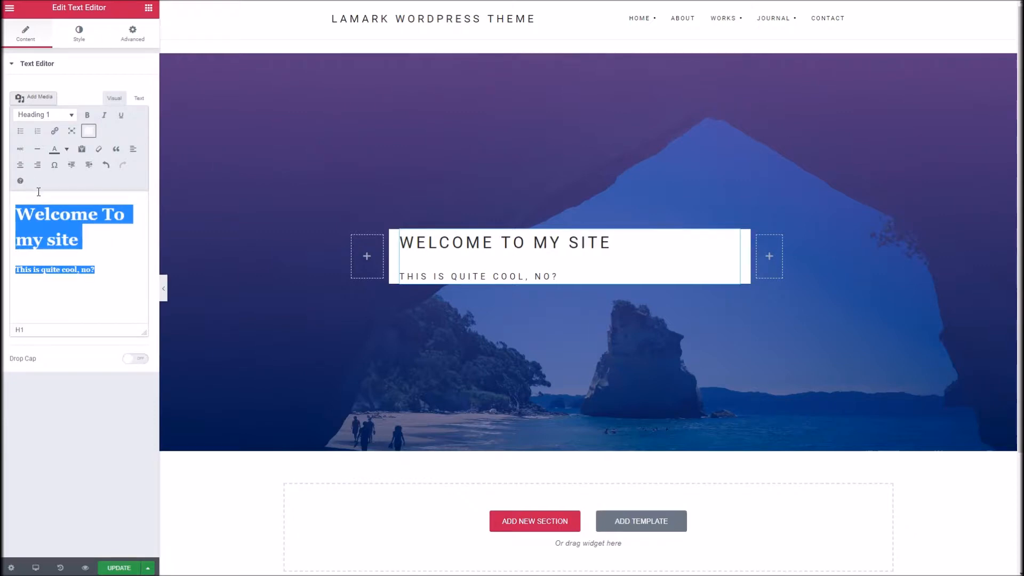
left_click(20, 166)
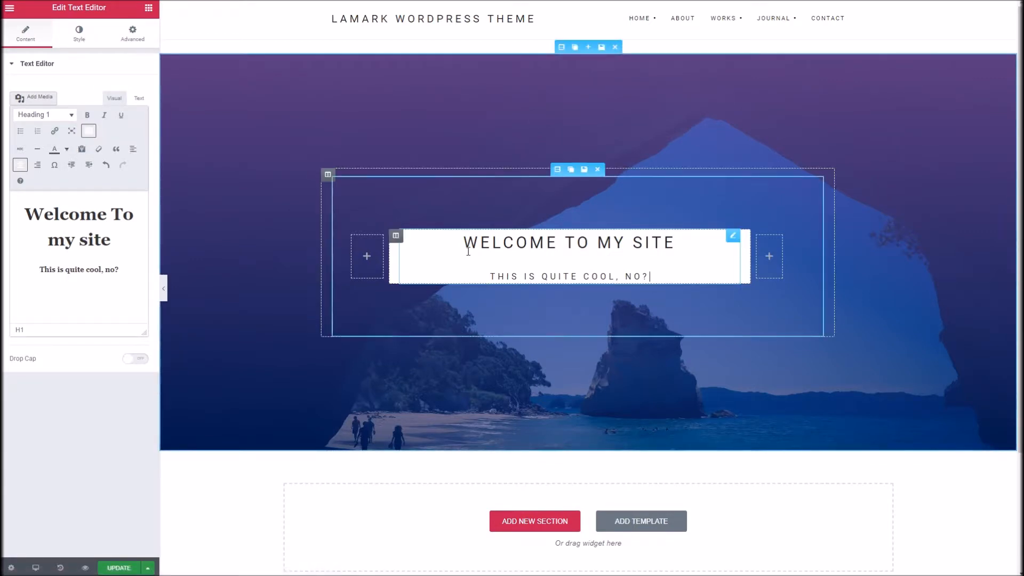
Step: Set the text widget's padding to 100 on all four sides
left_click(131, 36)
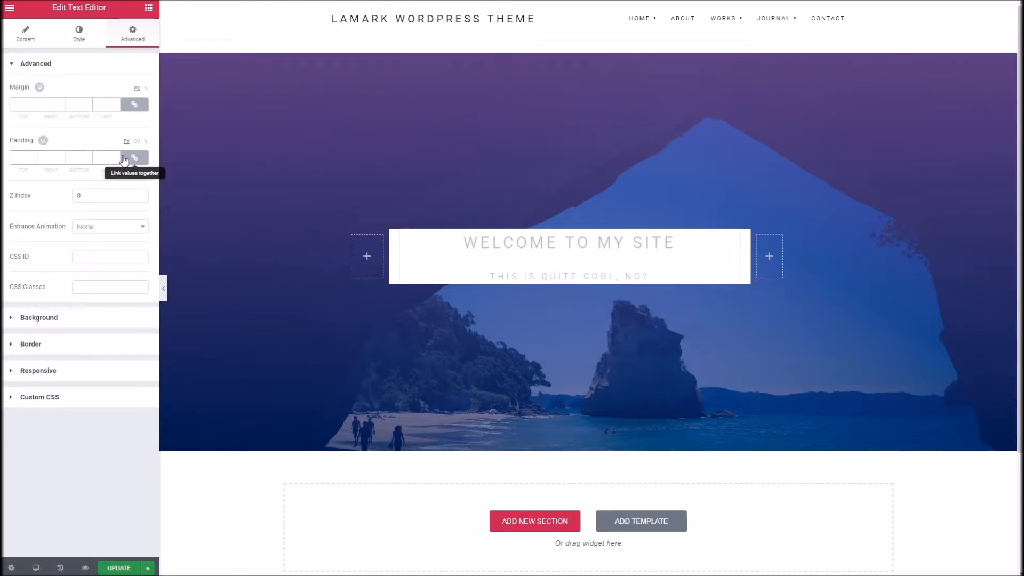
left_click(22, 158)
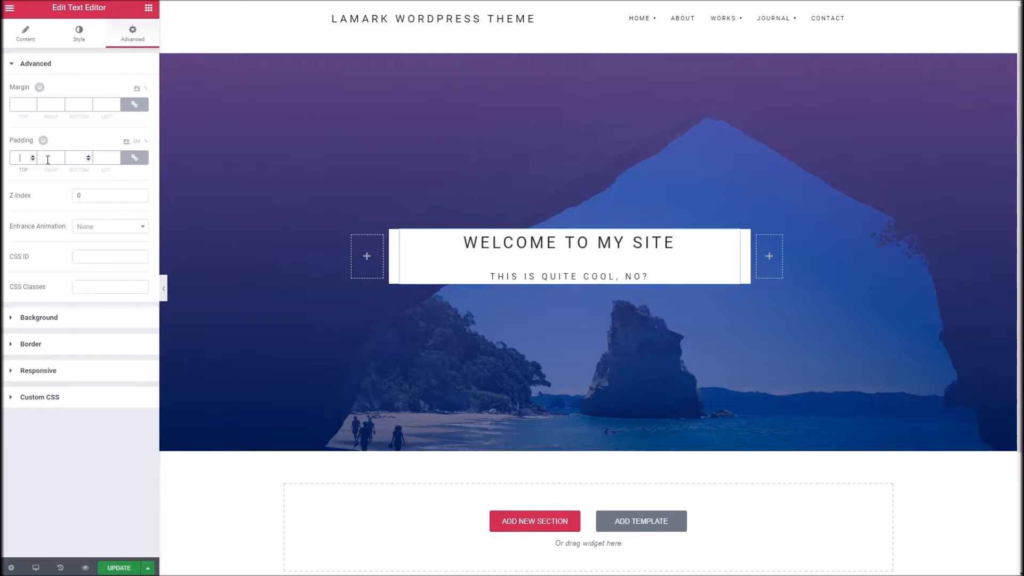
type("100")
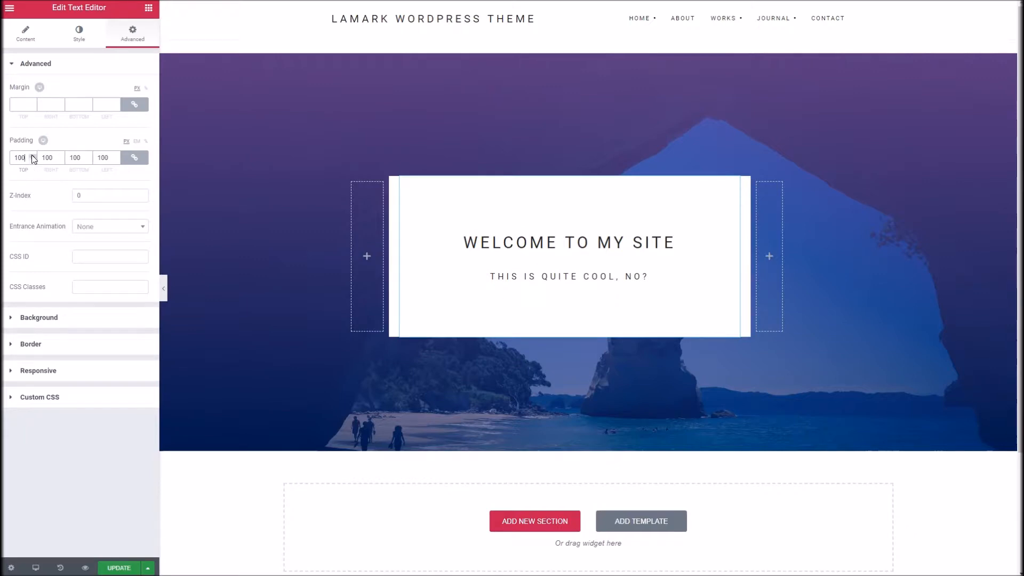
Step: Unlink the text widget's padding values, setting right and left to 0 and top to 80
left_click(135, 158)
double_click(51, 159)
type("0")
key("Tab")
key("Tab")
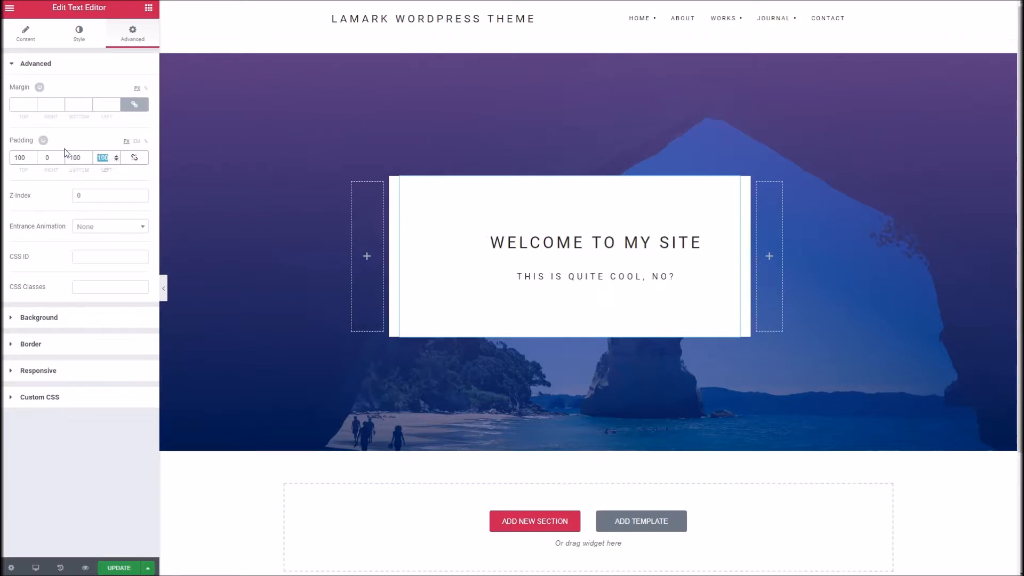
type("0")
left_click(33, 156)
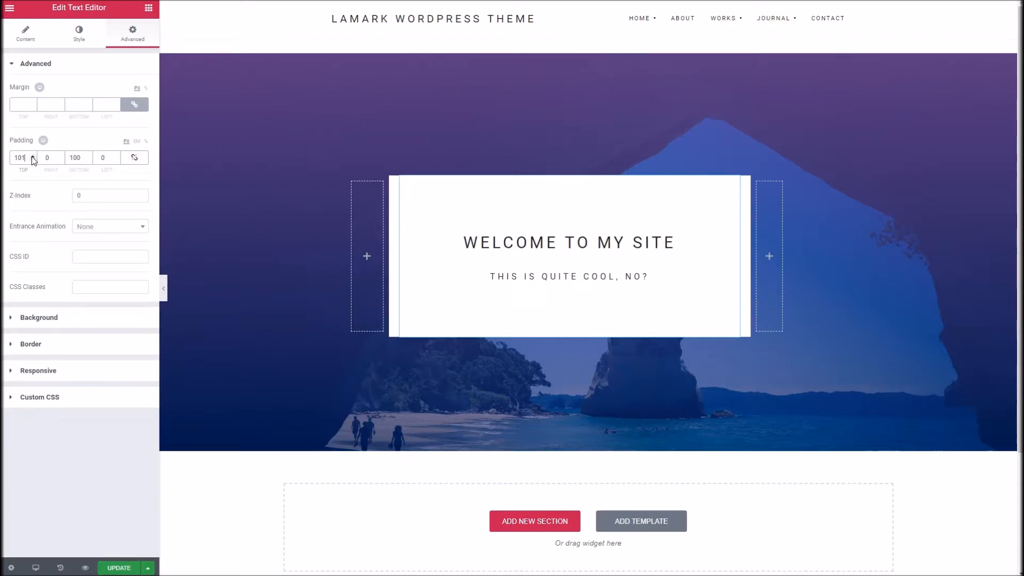
double_click(26, 157)
type("80")
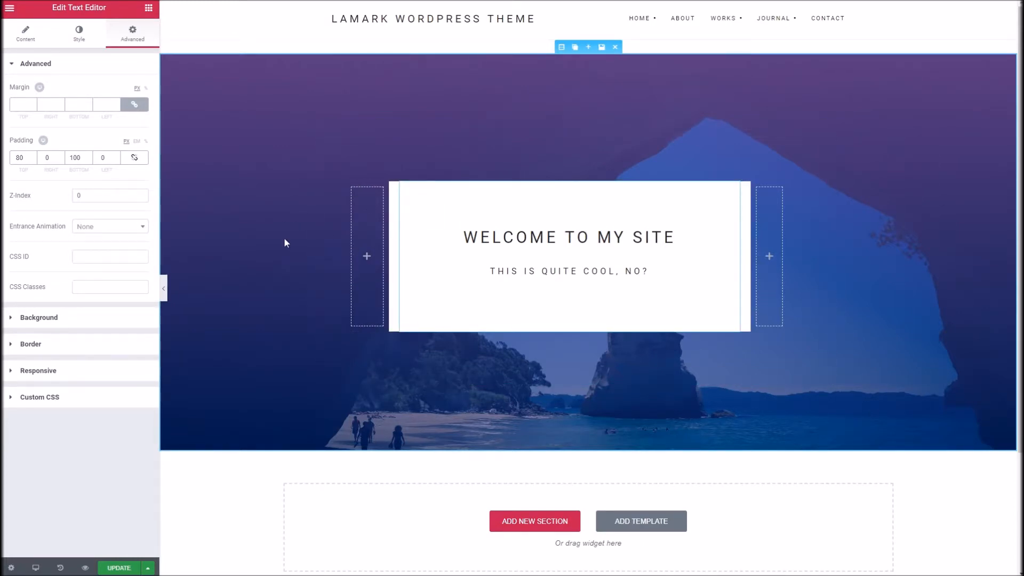
Step: Add a new section below the hero using the three-column 16, 66, 16 structure
scroll(284, 240, "down", 3)
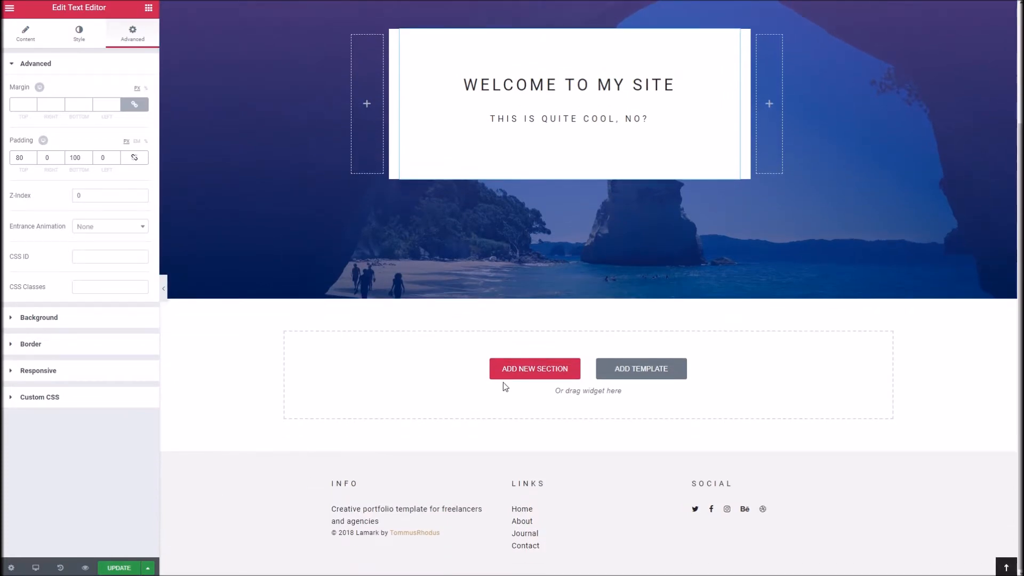
left_click(524, 376)
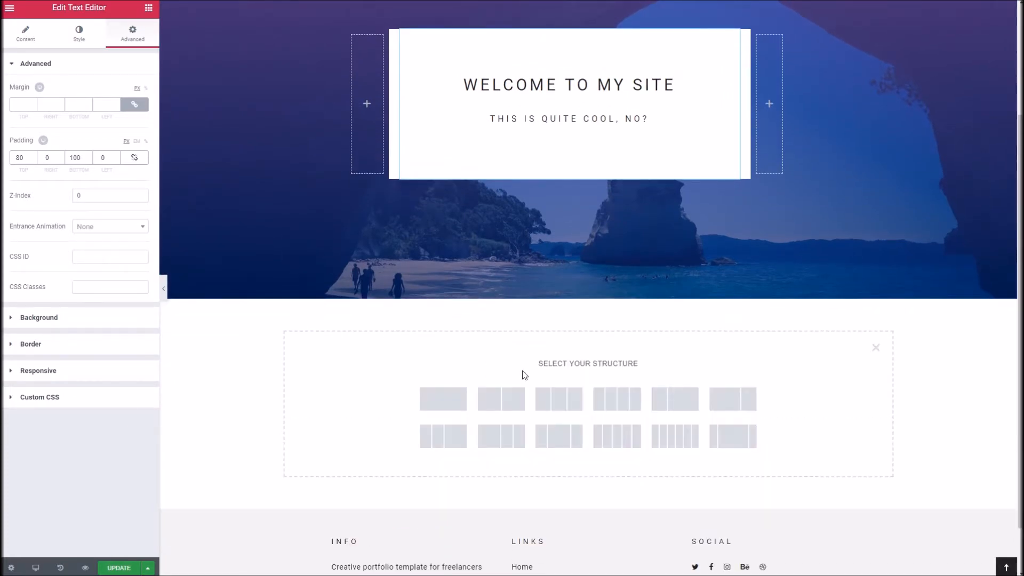
scroll(524, 375, "down", 1)
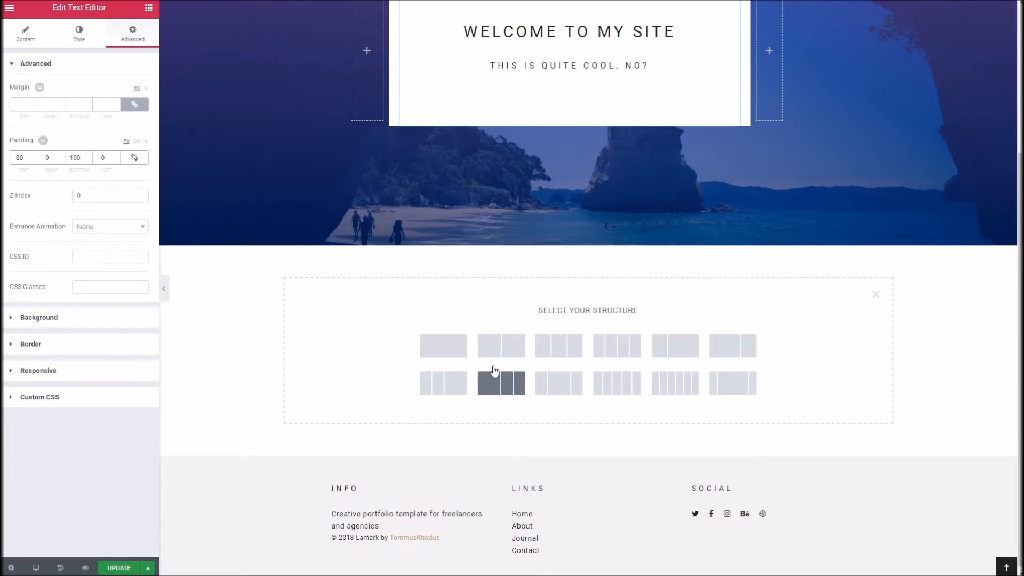
left_click(738, 382)
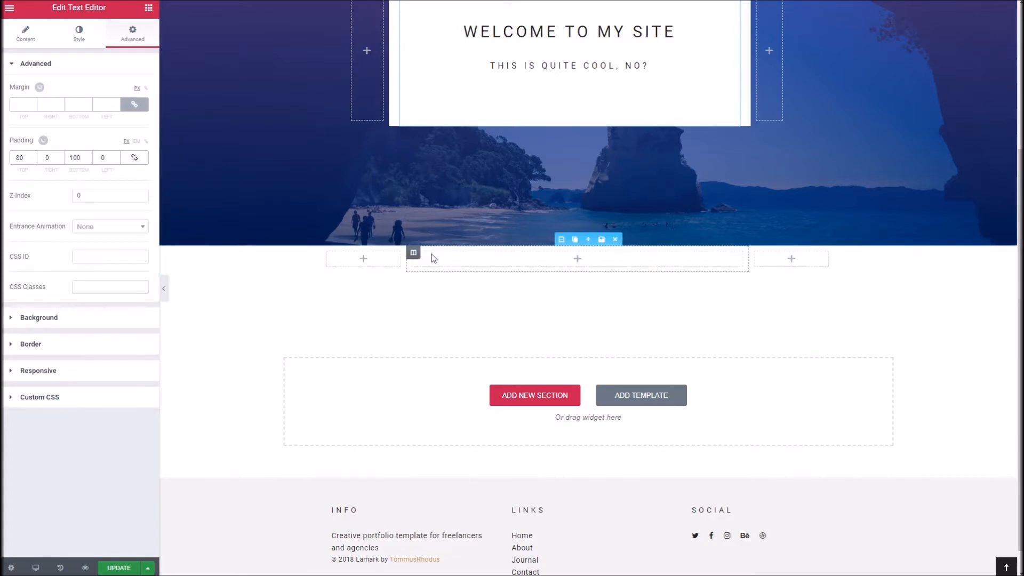
Step: Unlink the new three-column section's padding values and set top to 120 and bottom to 100, with right and left at 0
left_click(562, 240)
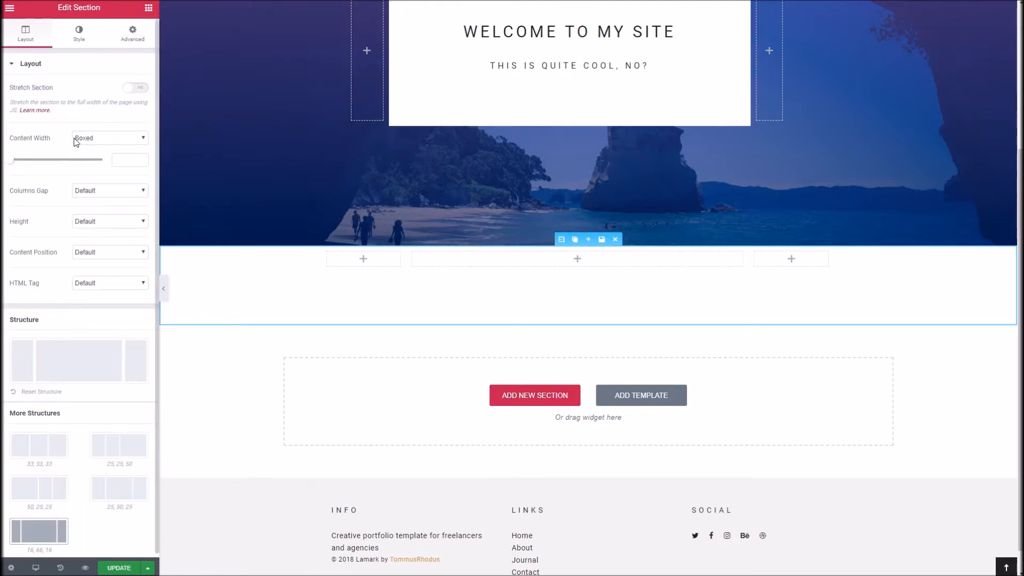
left_click(122, 41)
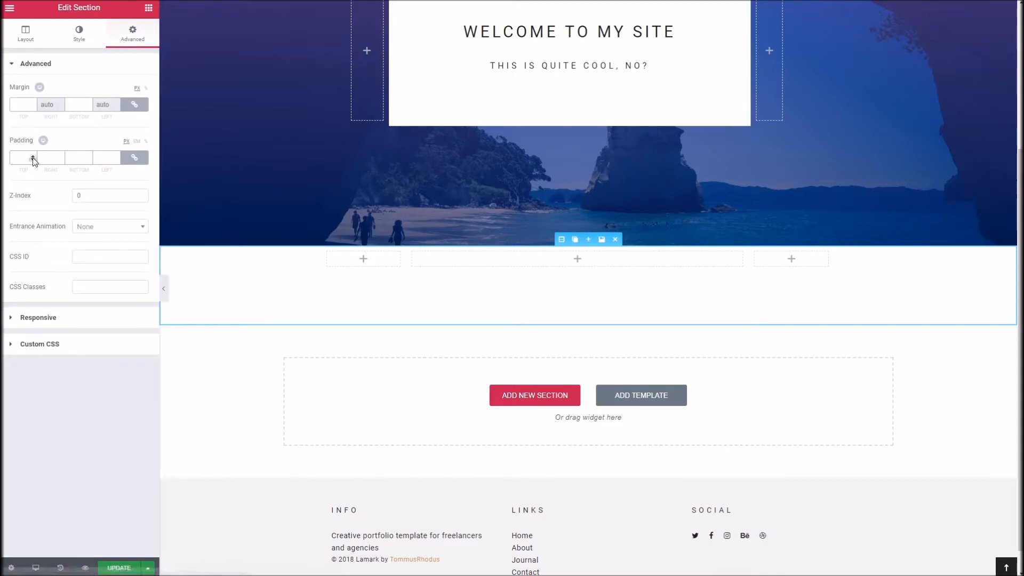
left_click(136, 158)
left_click_drag(27, 158, 10, 151)
type("120")
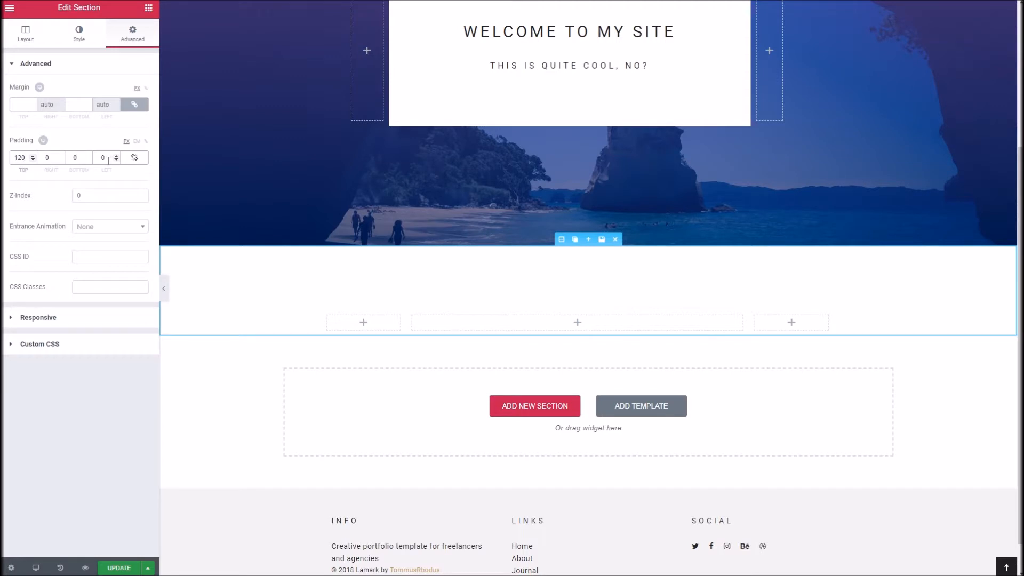
left_click_drag(108, 161, 94, 161)
type("100")
type("10")
key("BackSpace")
double_click(69, 158)
type("100")
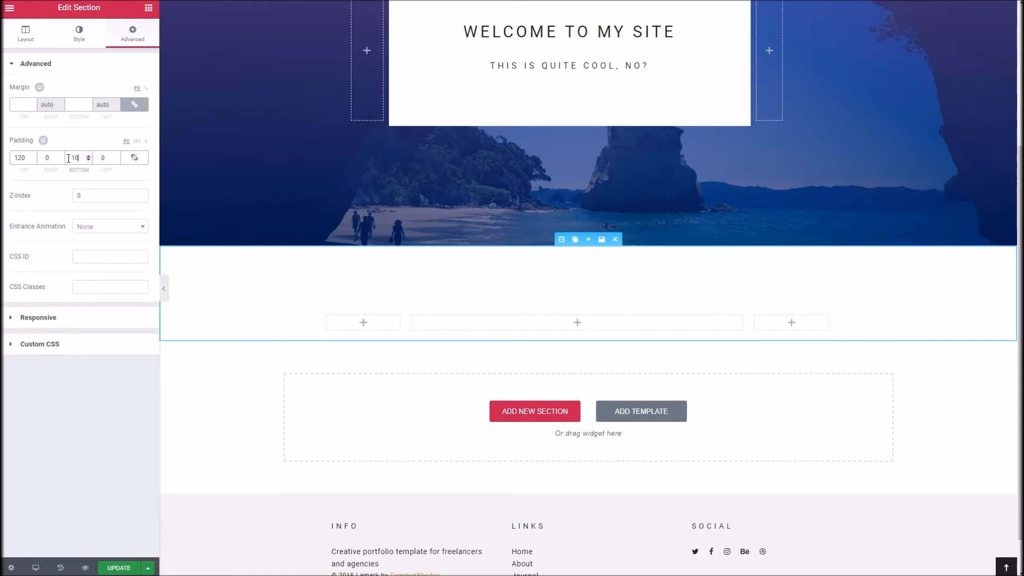
Step: Add a Text Editor widget to the middle column and insert the line "This is another message about me, neato!" above its placeholder text
left_click(578, 323)
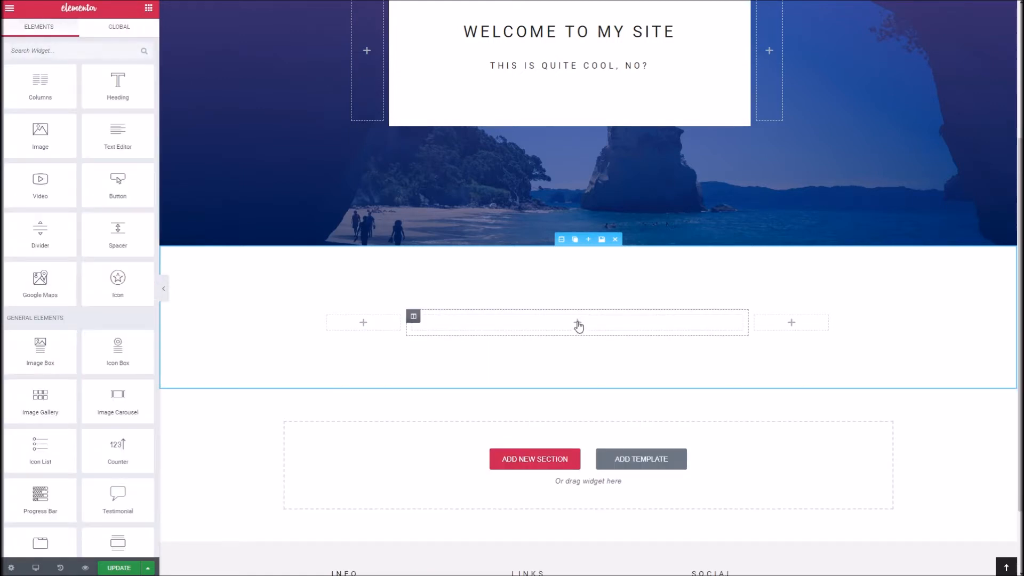
left_click_drag(121, 116, 512, 322)
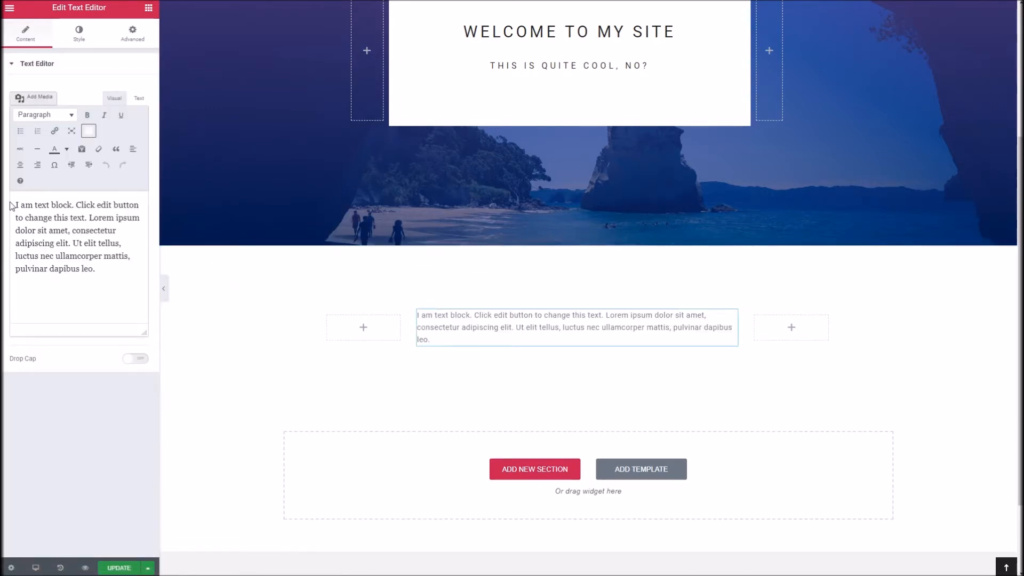
left_click(18, 207)
key("Return")
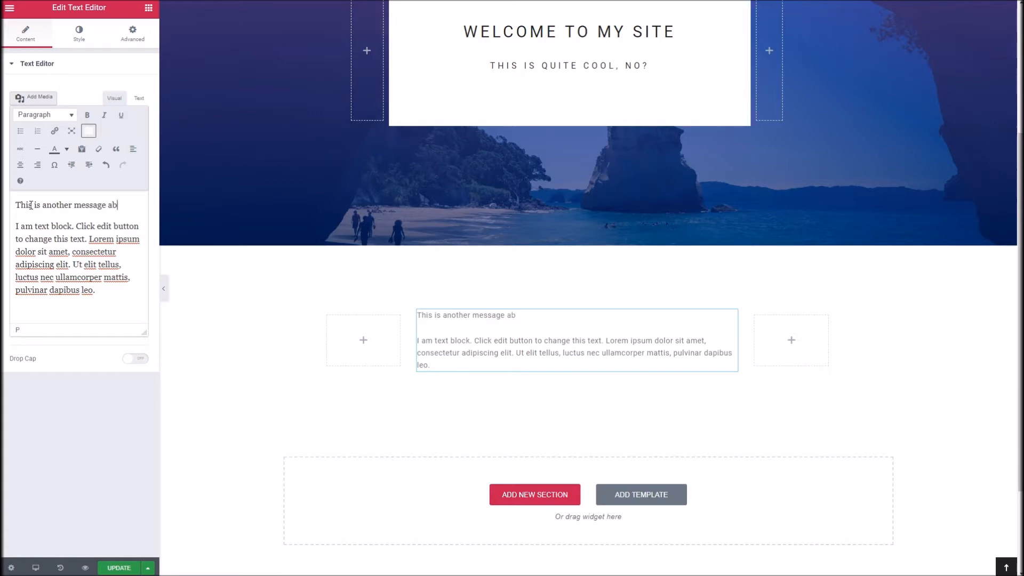
type("me, neato!")
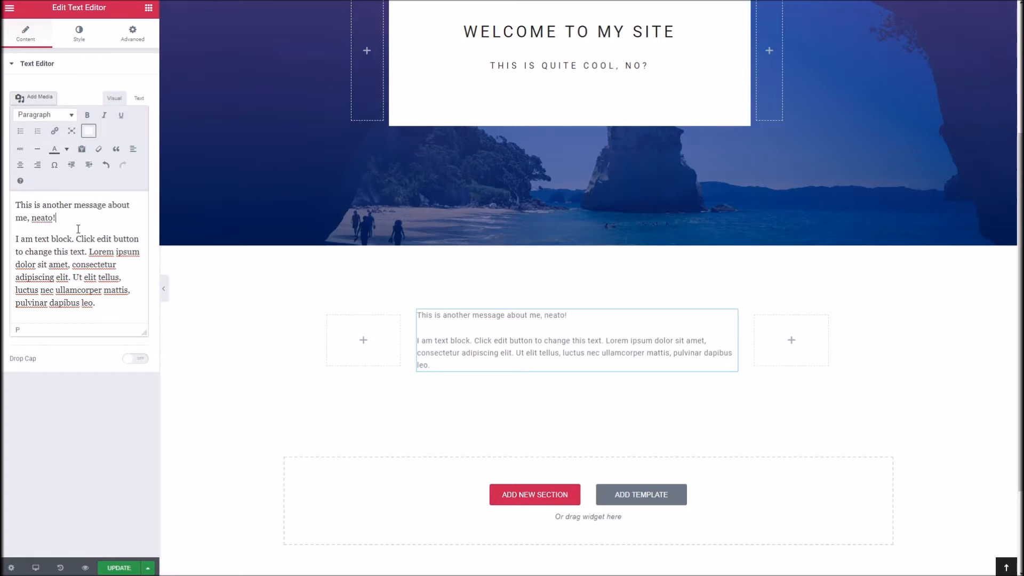
Step: Format the "This is another message about me, neato!" line as Heading 3
left_click_drag(76, 239, 19, 205)
triple_click(18, 203)
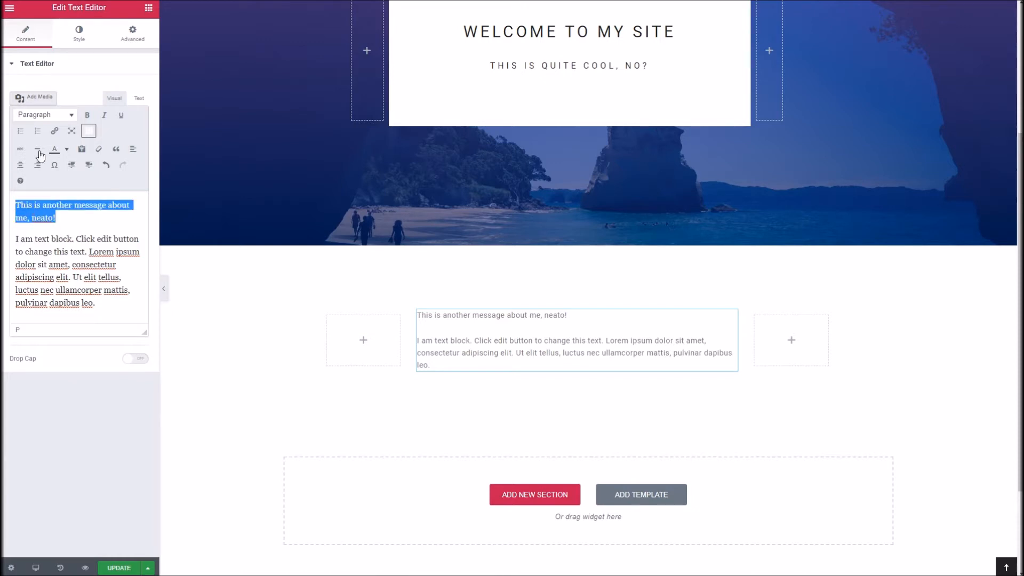
left_click(69, 115)
left_click(69, 192)
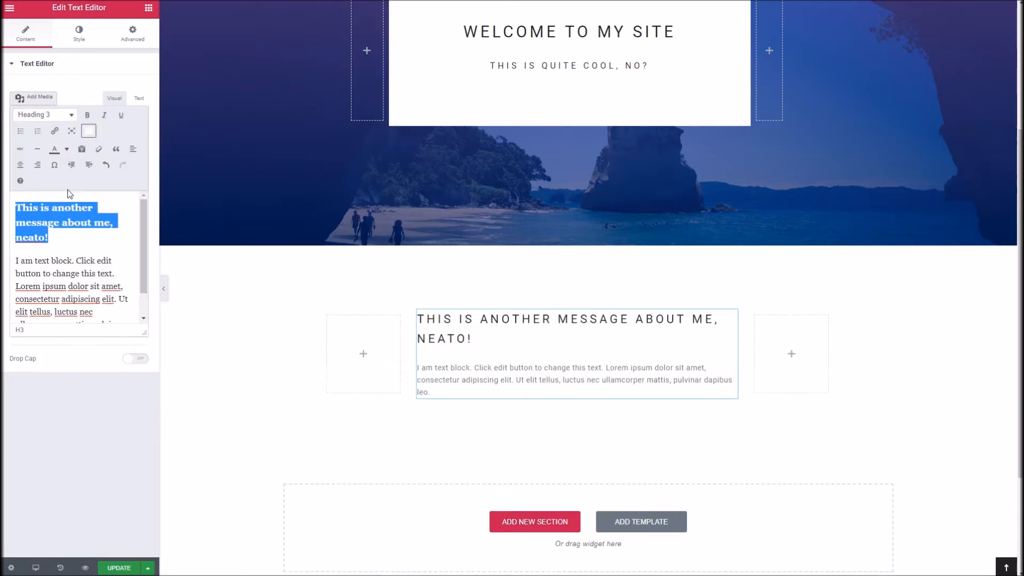
Step: Centre-align the heading and the placeholder paragraph in the text widget
key("ctrl+a")
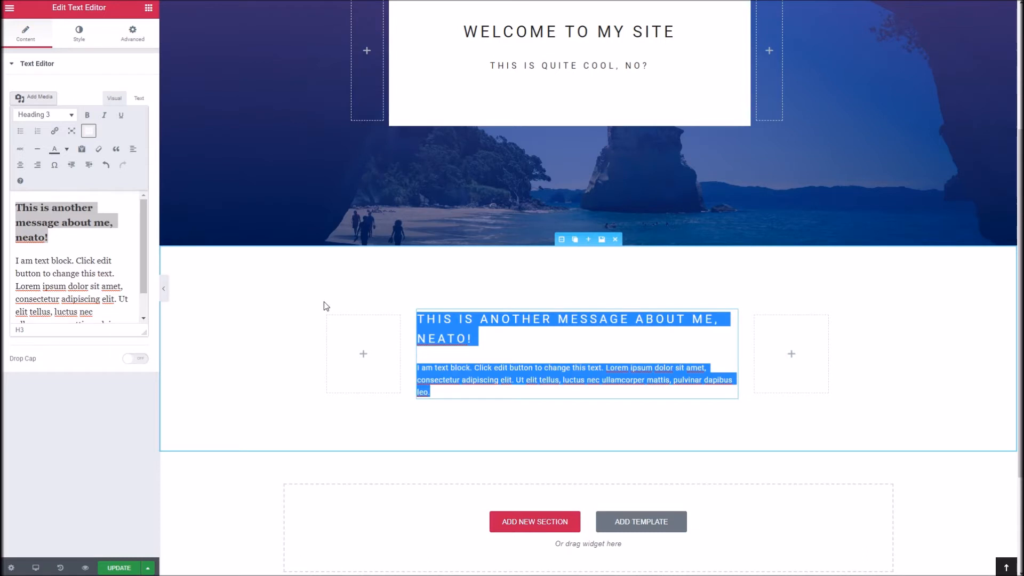
left_click(115, 271)
key("ctrl+a")
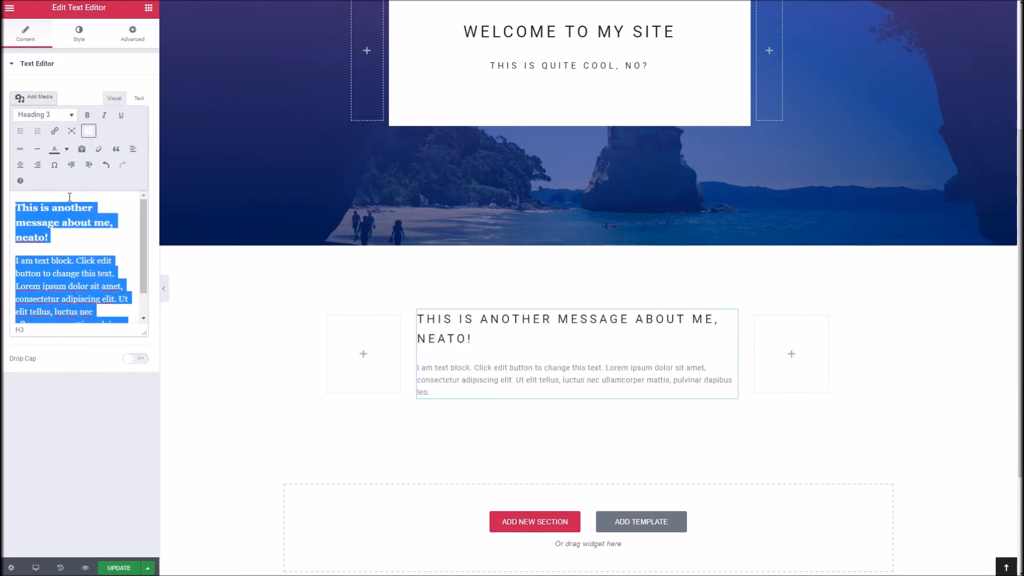
left_click(20, 164)
left_click(108, 273)
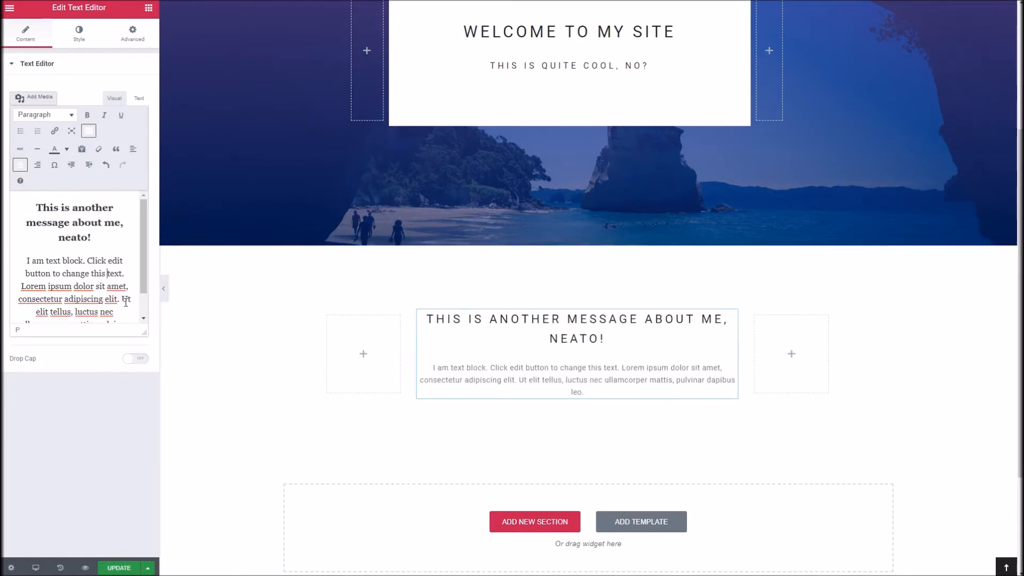
Step: Delete the placeholder paragraph's text after "adipiscing elit." and append a copy of the remaining text to the same paragraph
left_click_drag(122, 299, 142, 322)
key("BackSpace")
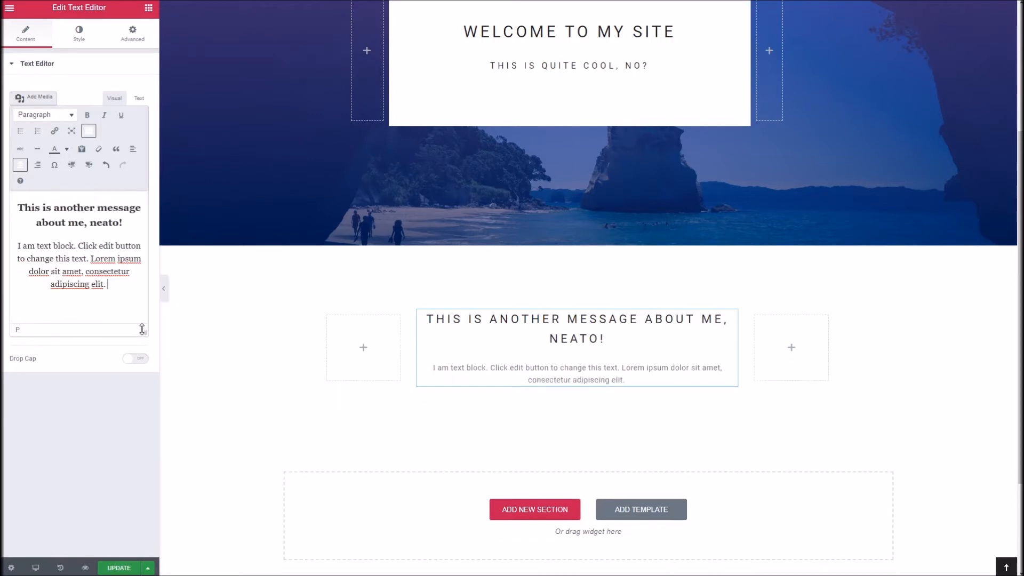
left_click_drag(108, 286, 16, 247)
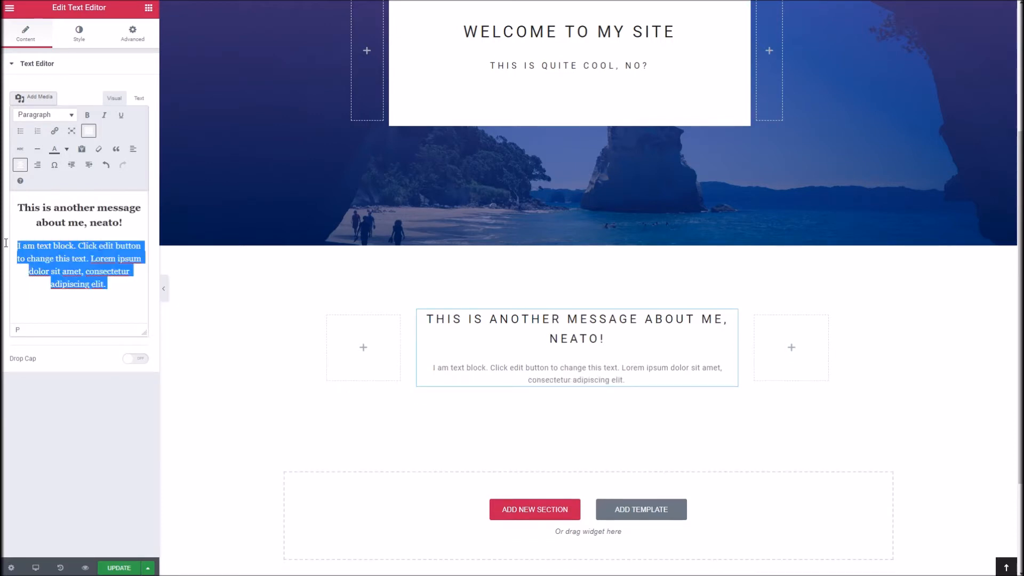
key("ctrl+c")
key("Right")
key("ctrl+v")
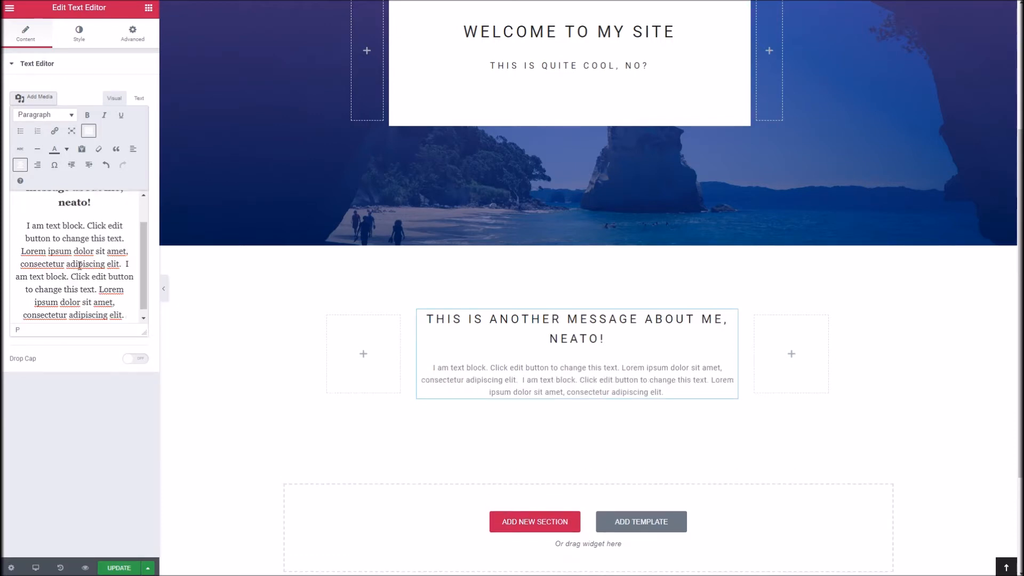
Step: Add a new single-column section below the message section
scroll(387, 342, "down", 2)
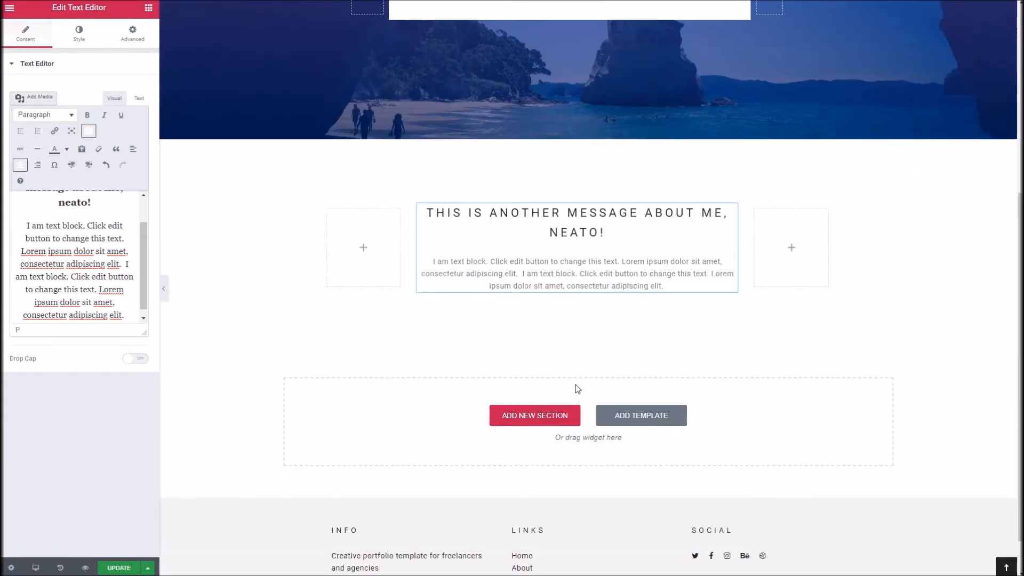
scroll(578, 389, "down", 1)
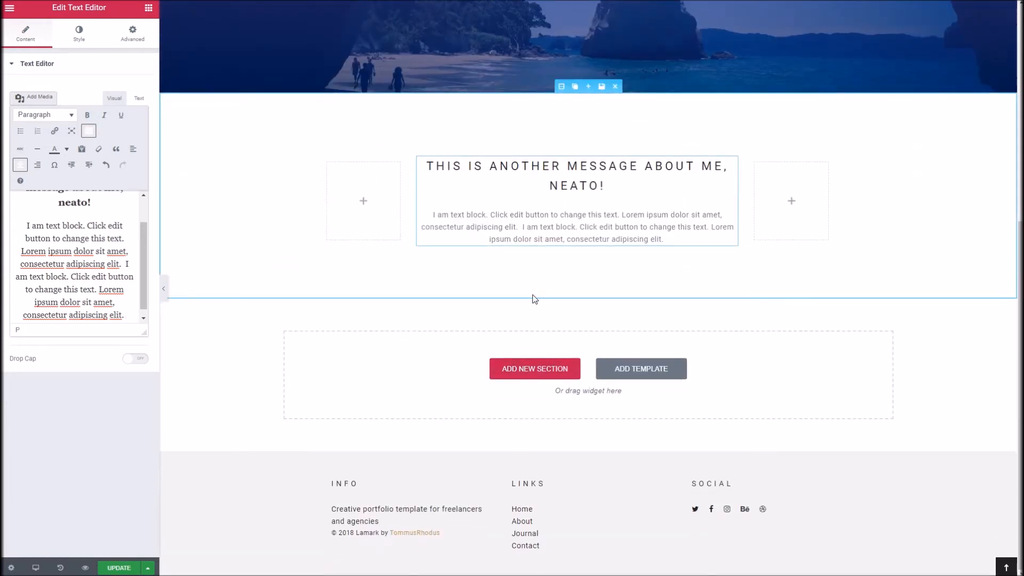
left_click(539, 375)
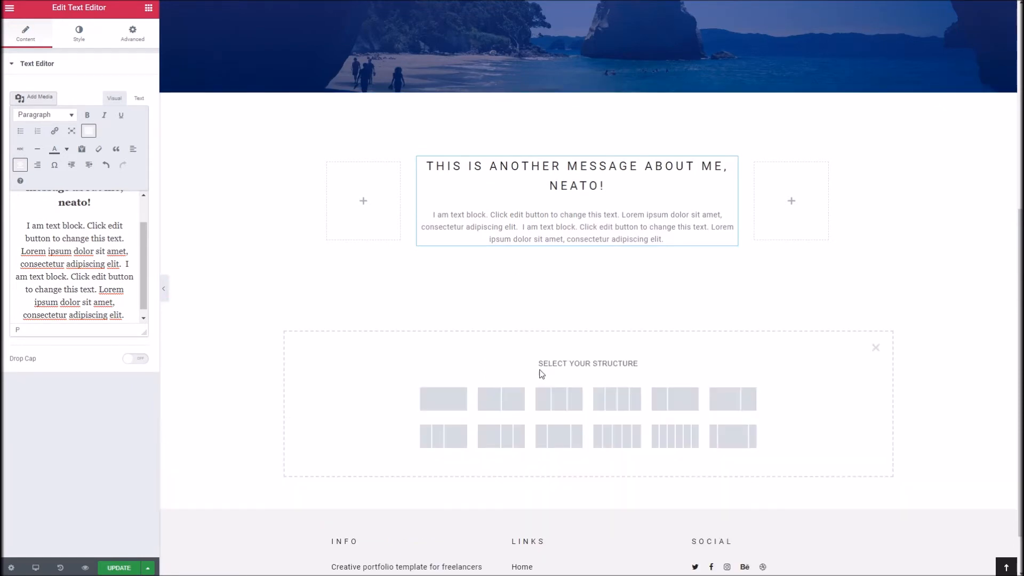
left_click(453, 407)
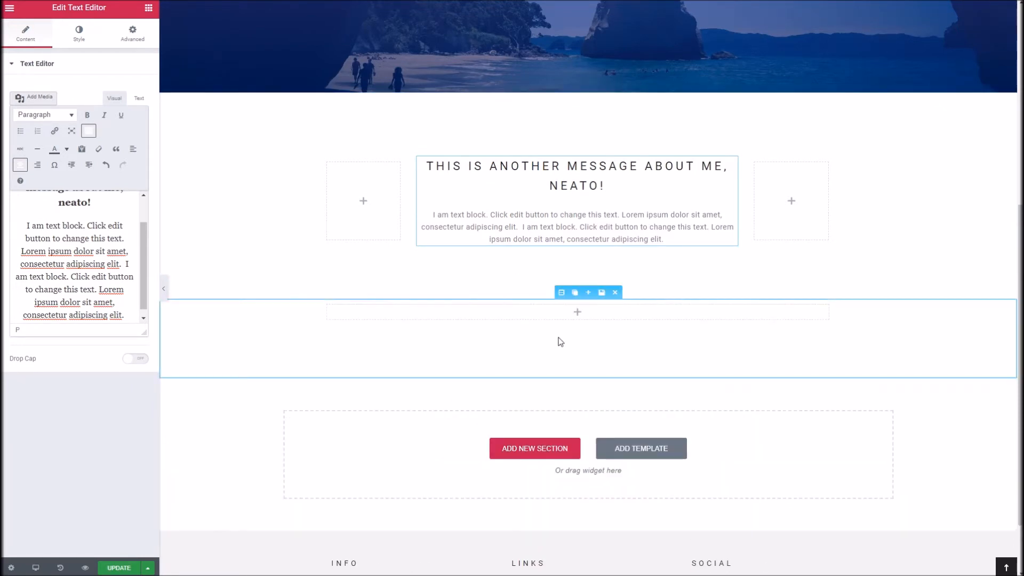
Step: Place a Portfolio Posts widget in the new single-column section and apply the 3 Columns Masonry layout
scroll(521, 320, "down", 2)
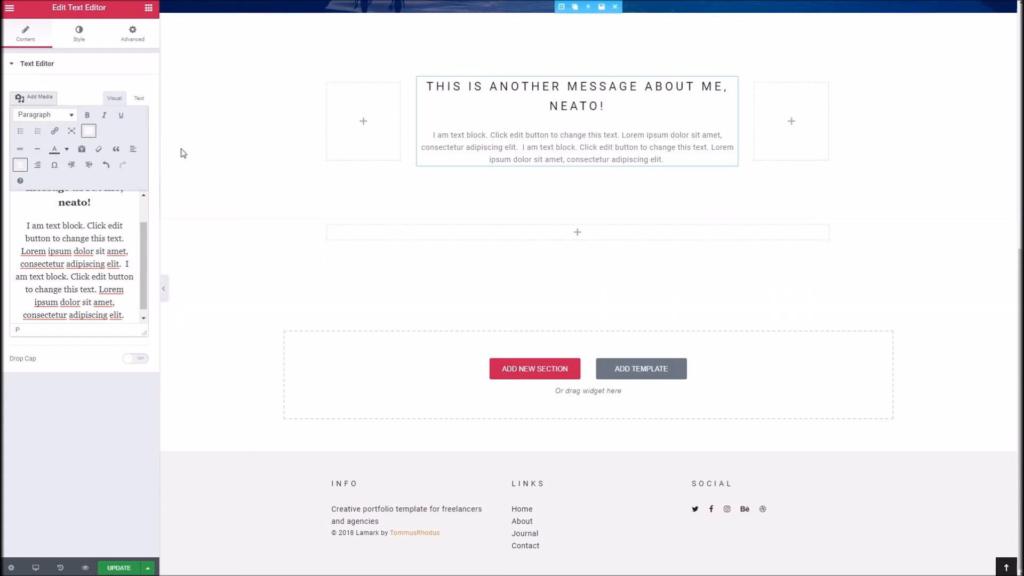
left_click(149, 8)
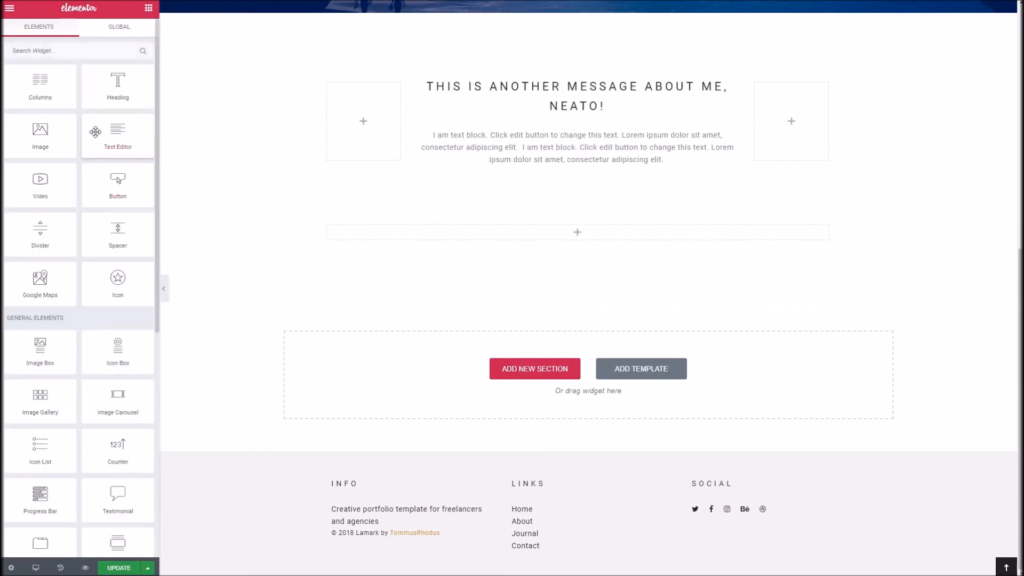
scroll(72, 295, "down", 7)
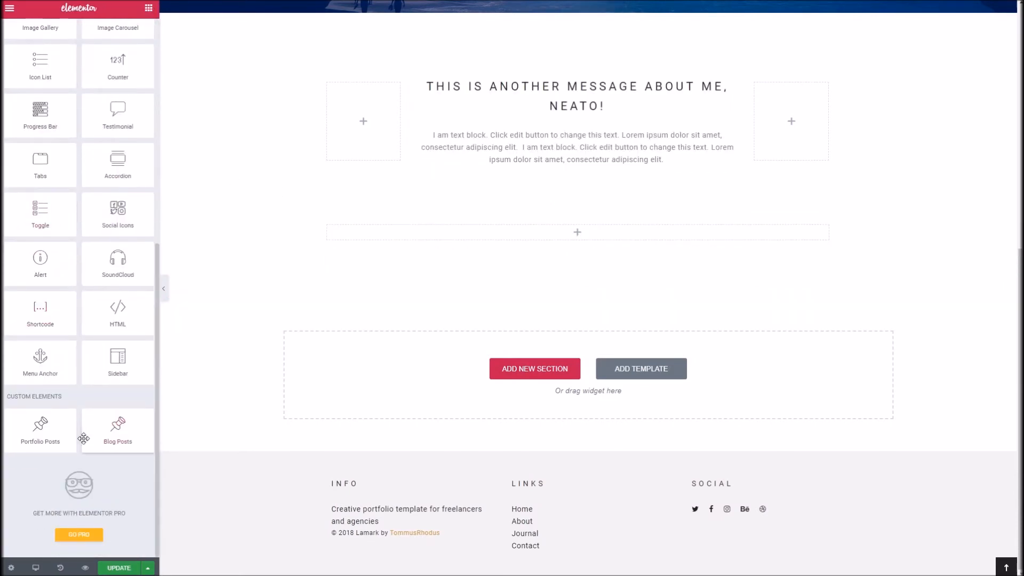
left_click_drag(40, 433, 489, 235)
left_click(134, 145)
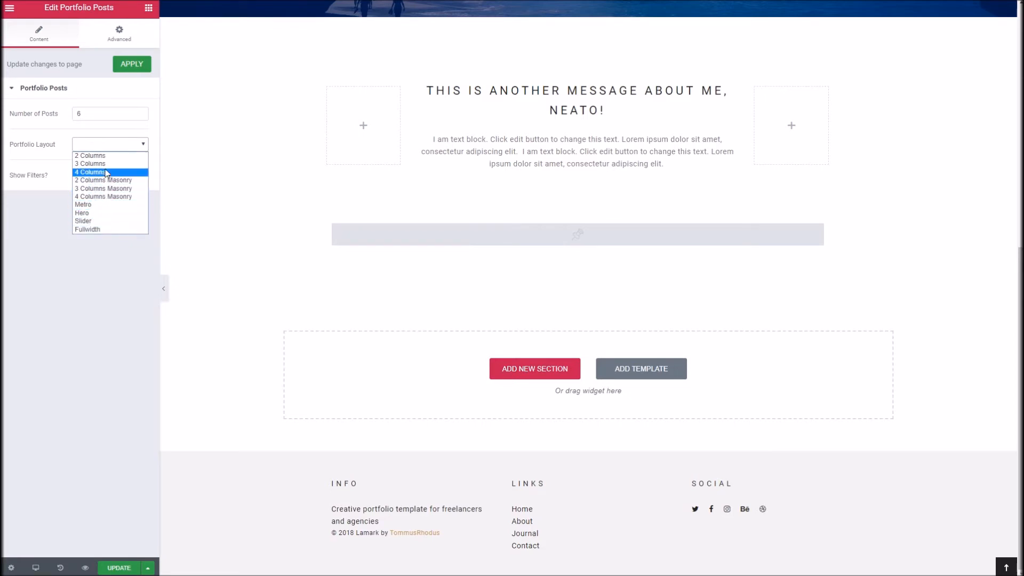
left_click(110, 189)
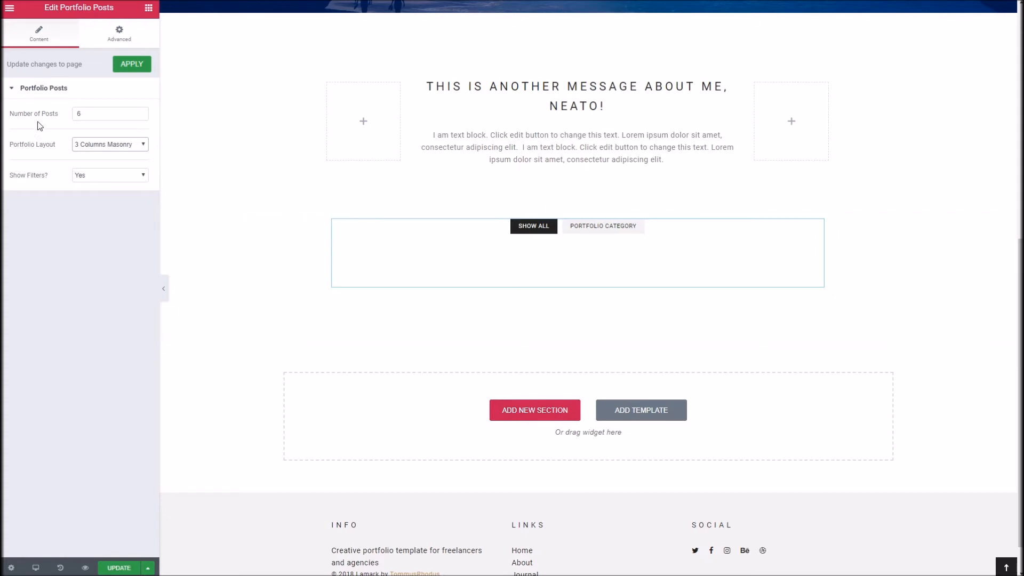
left_click(127, 64)
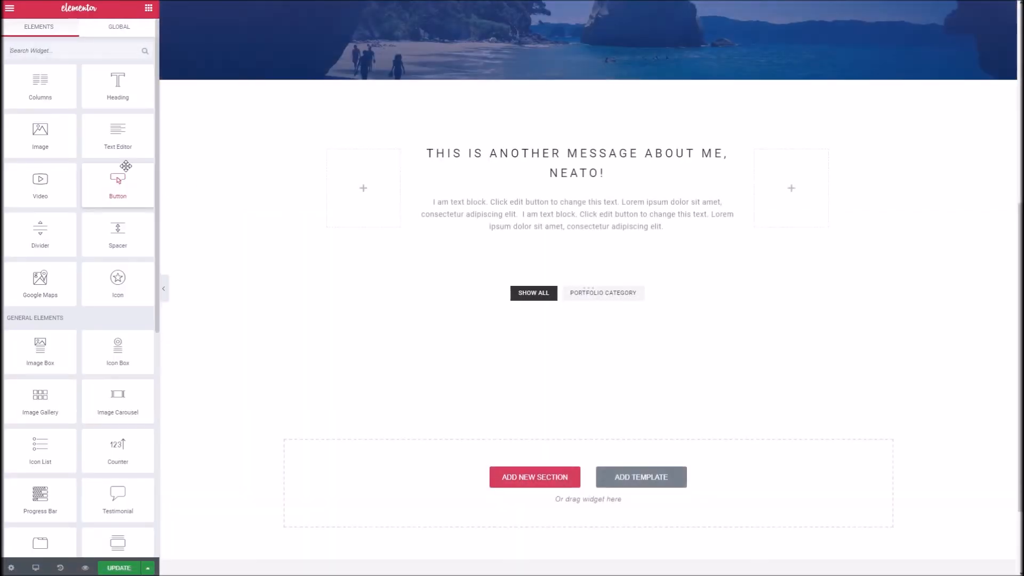
Step: Update the page and load its published version in the browser
scroll(279, 142, "down", 2)
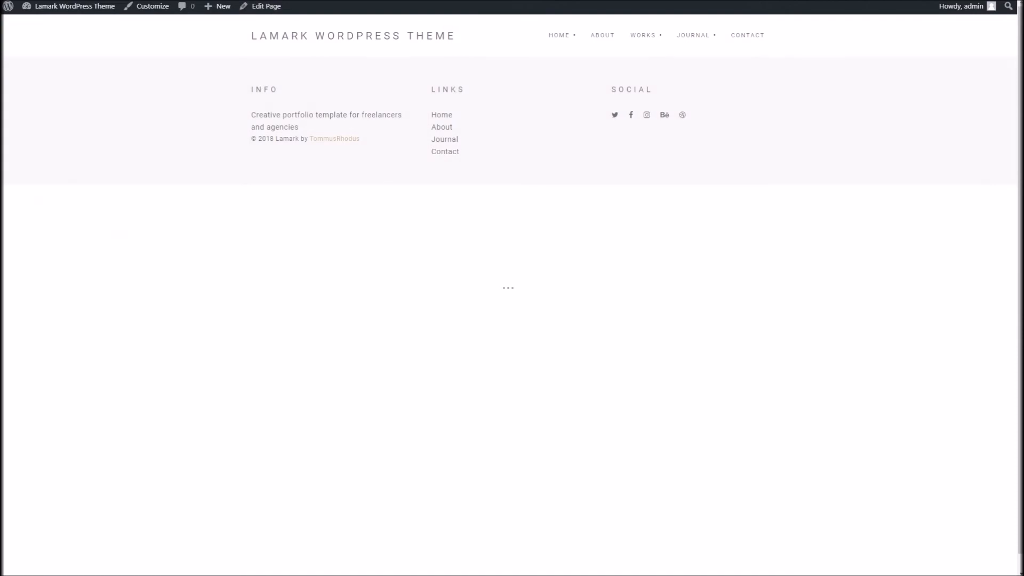
right_click(339, 1)
left_click(355, 34)
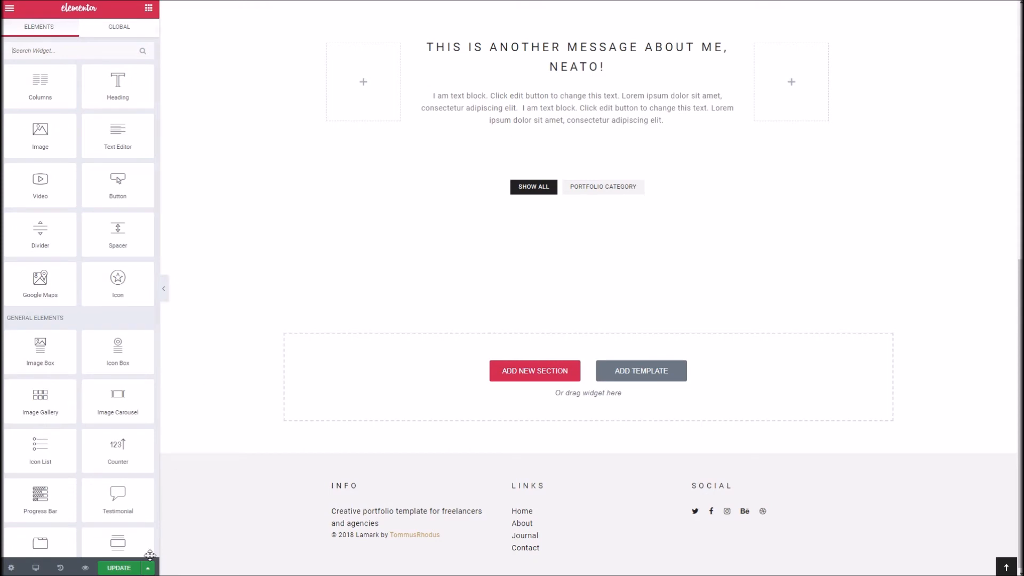
left_click(137, 569)
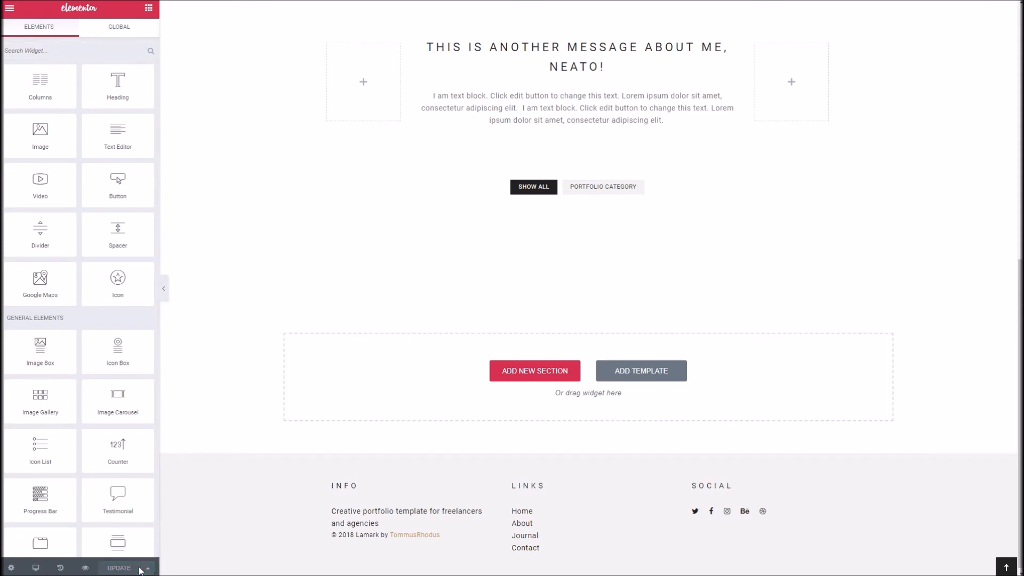
left_click(345, 1)
right_click(345, 1)
left_click(371, 0)
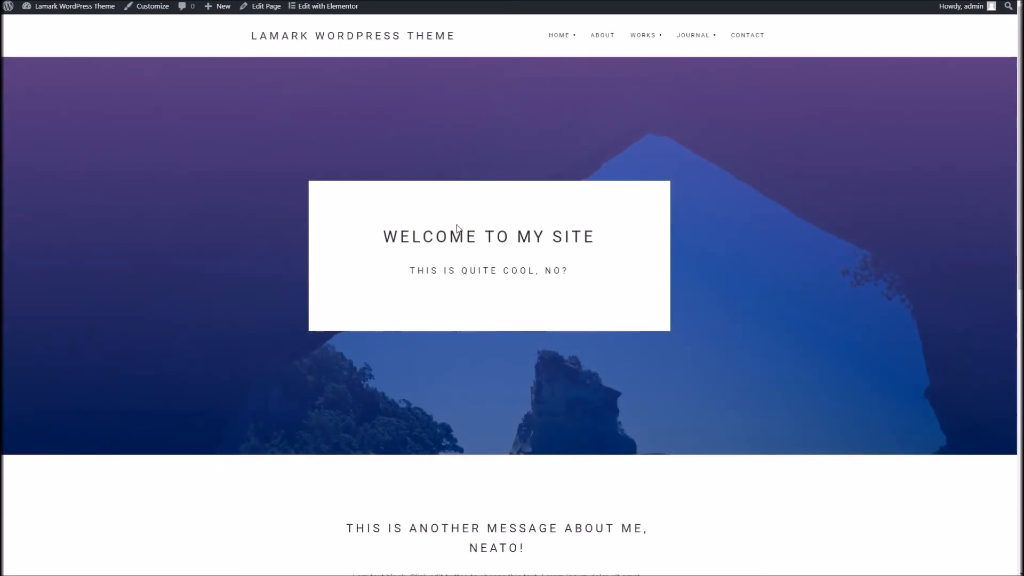
Step: Review the published page from the hero and message section to the portfolio grid and footer
scroll(484, 392, "down", 3)
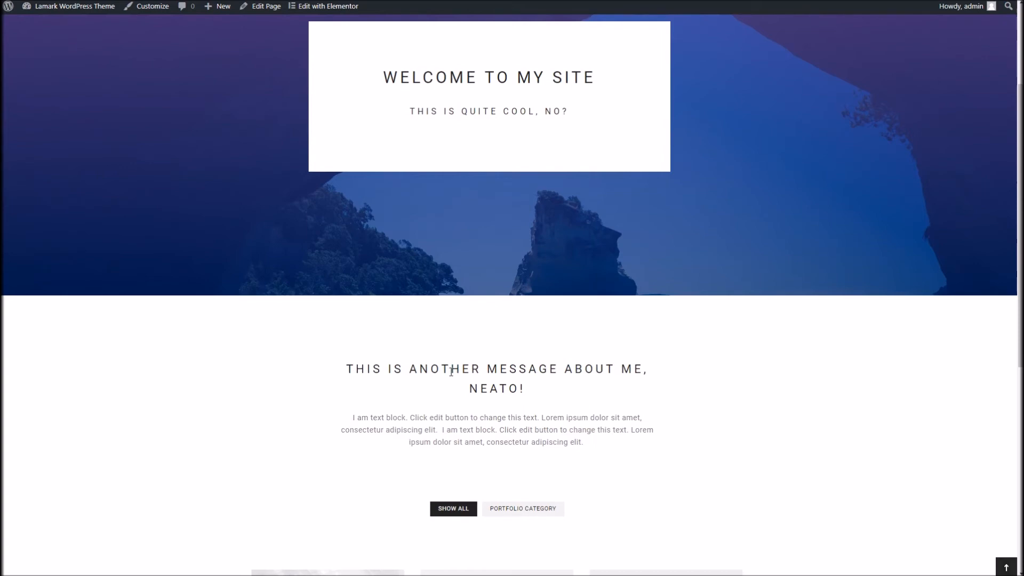
scroll(452, 372, "down", 8)
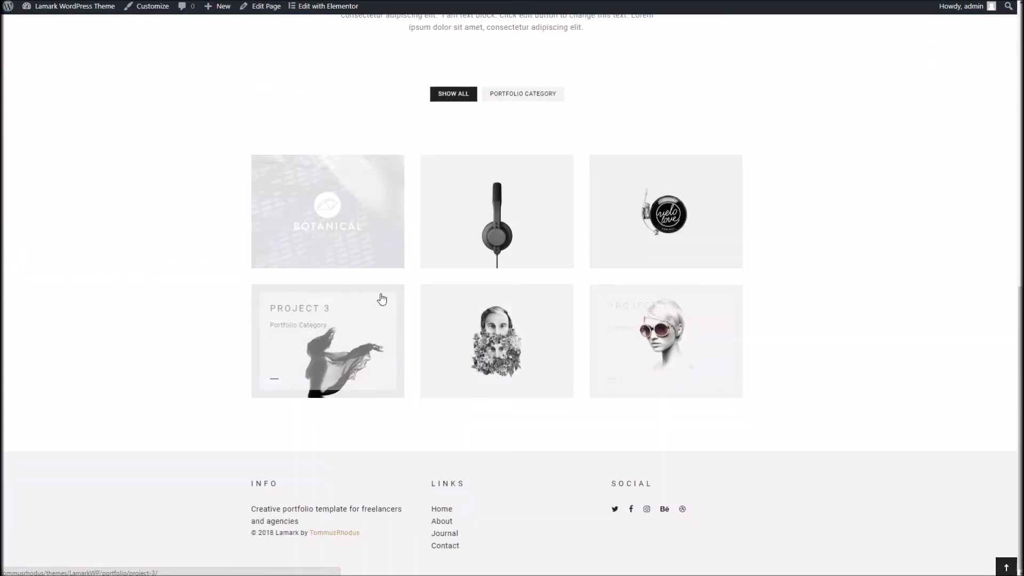
scroll(377, 322, "up", 3)
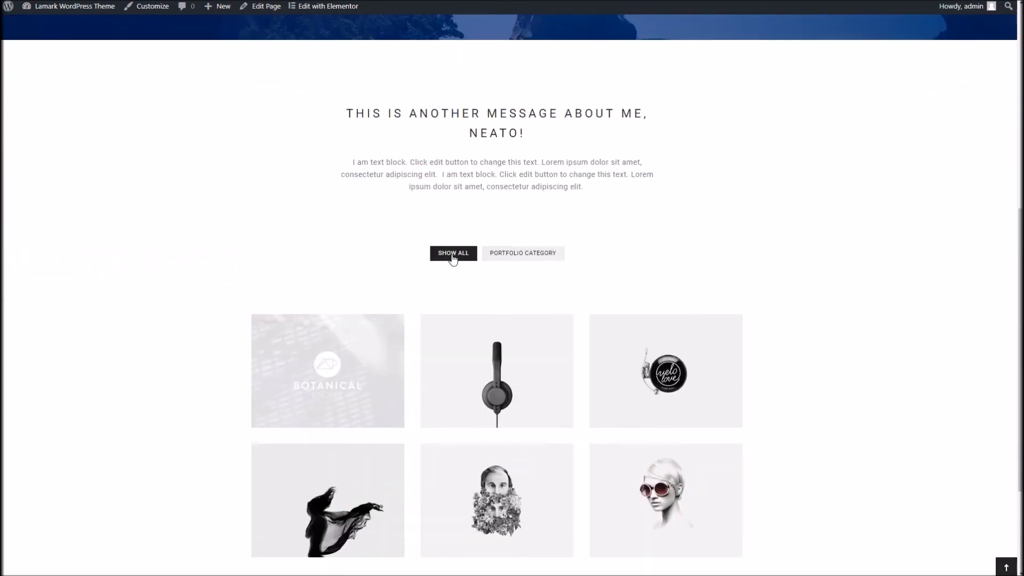
scroll(291, 299, "up", 8)
scroll(287, 299, "down", 3)
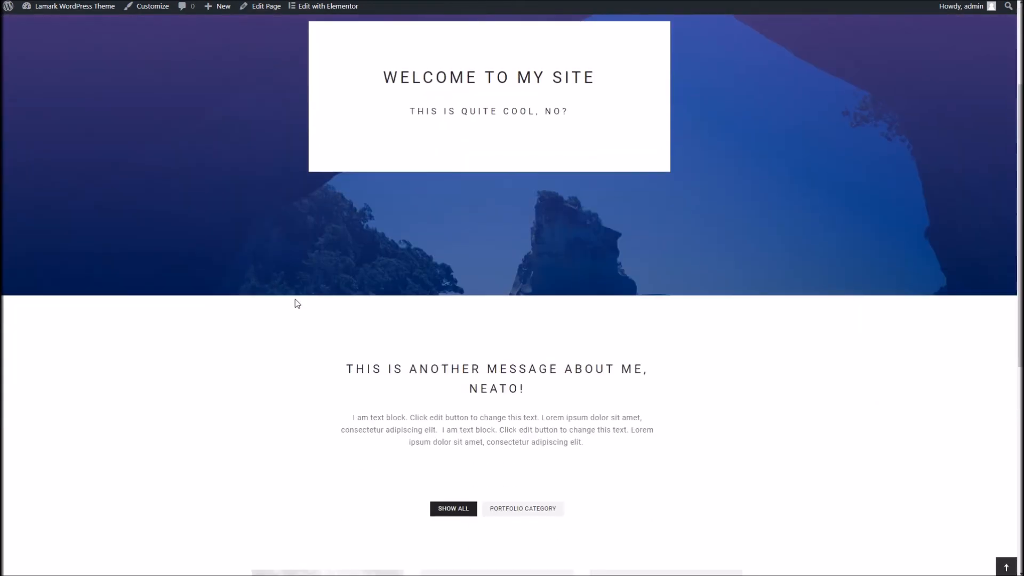
scroll(297, 303, "down", 8)
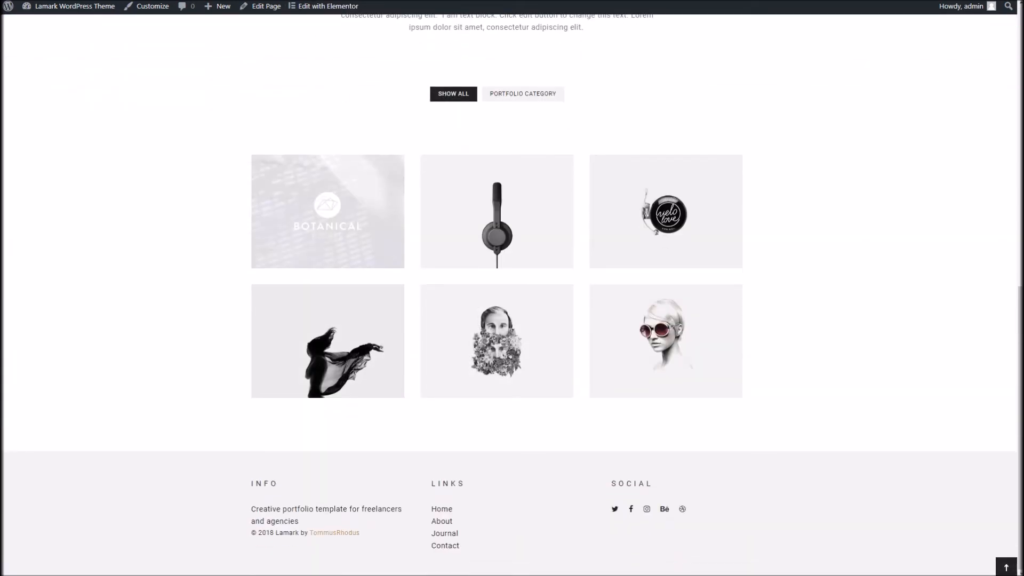
Step: Return to the Elementor editor and add a new single-column section below the portfolio grid
scroll(389, 231, "up", 3)
scroll(398, 184, "up", 3)
scroll(392, 216, "down", 7)
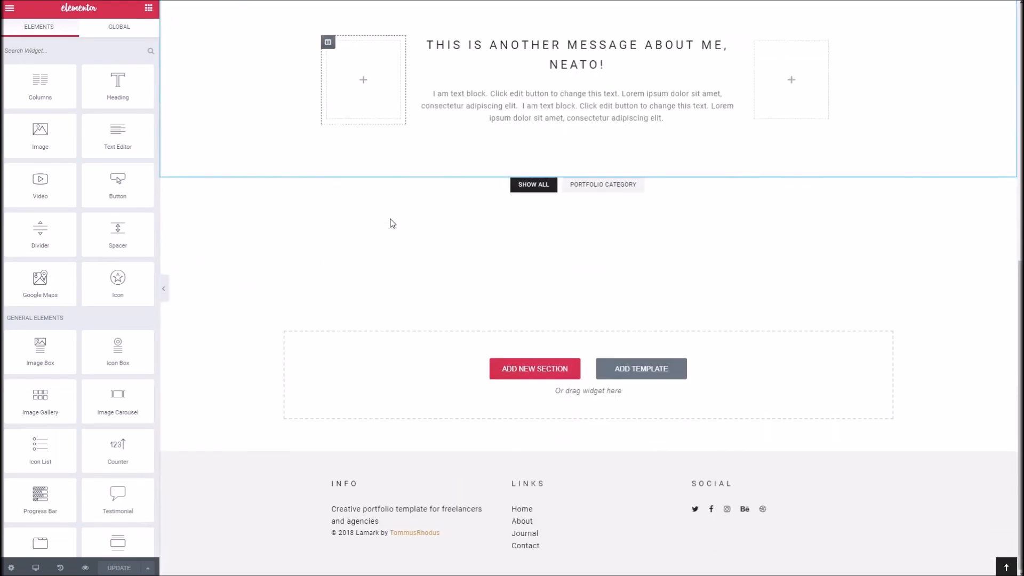
left_click(521, 369)
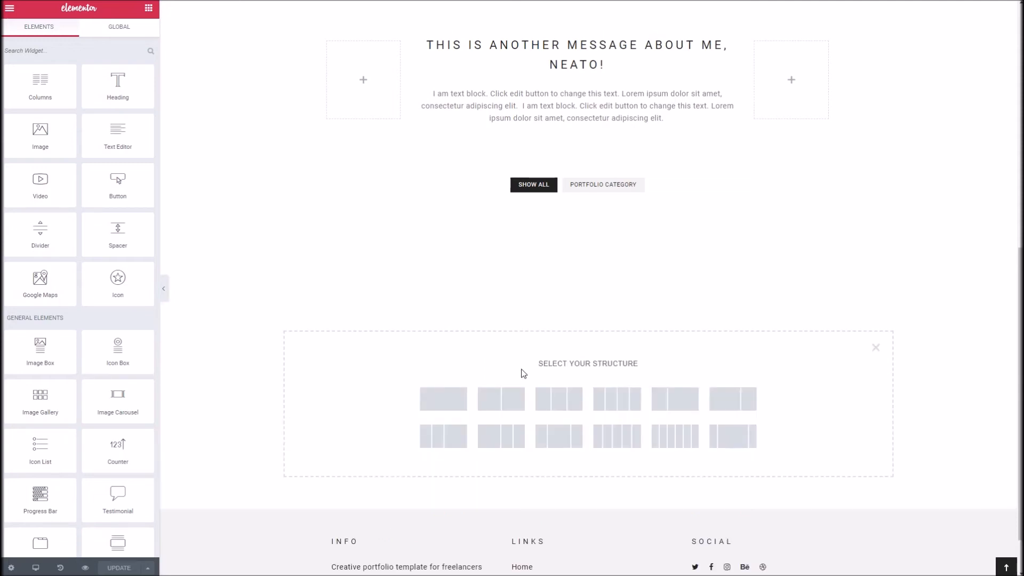
left_click(453, 403)
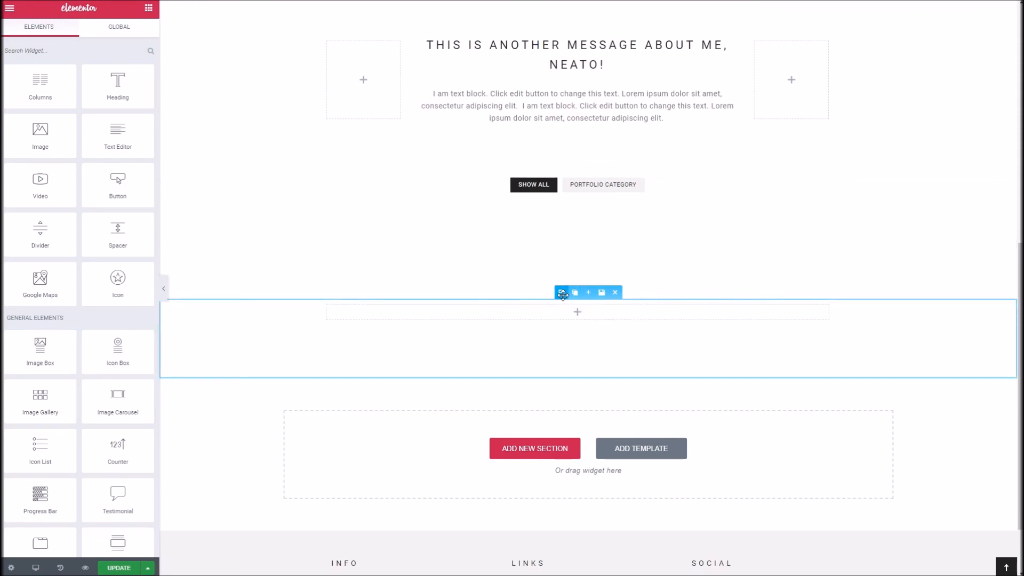
Step: Give the new empty section a classic background with the light grey colour #f2f2f2
left_click(563, 294)
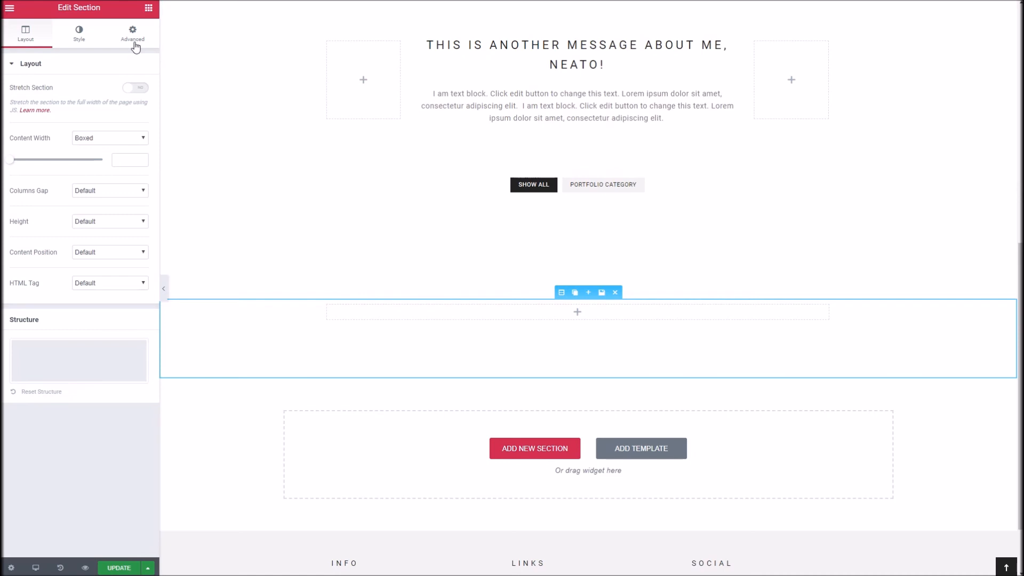
left_click(80, 39)
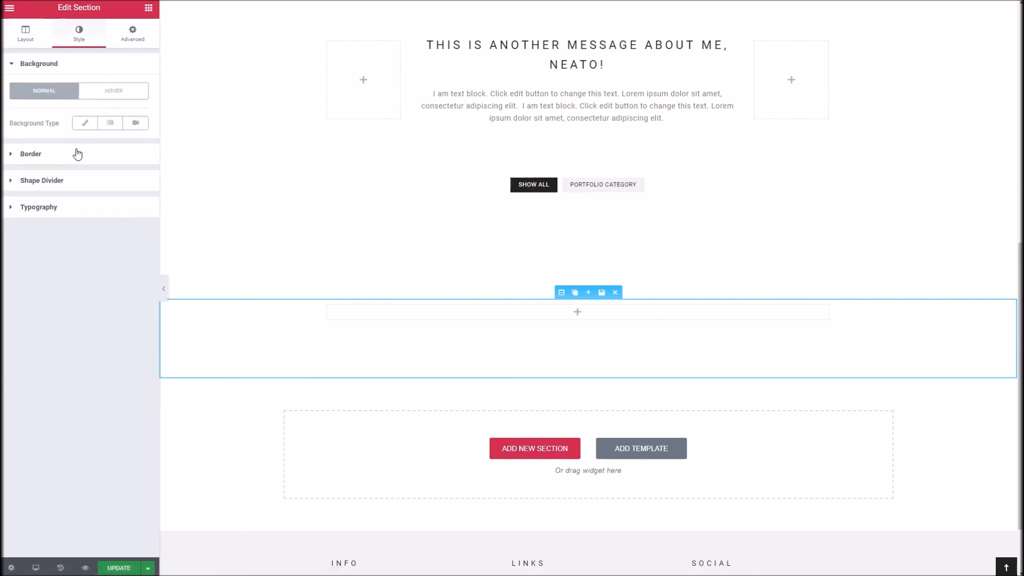
left_click(82, 123)
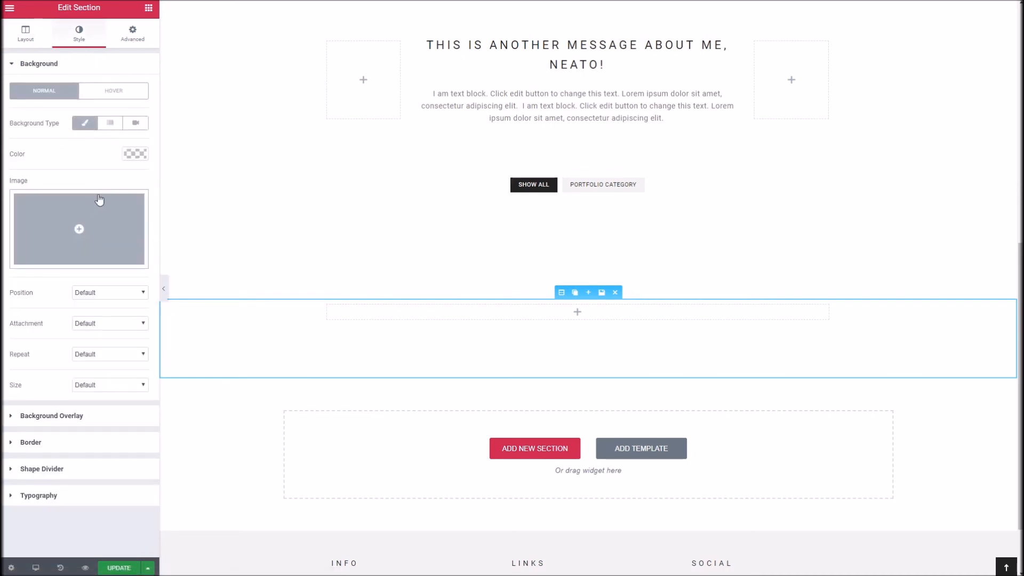
left_click(137, 153)
mouse_move(102, 185)
left_mouse_down()
mouse_move(94, 168)
mouse_move(78, 178)
mouse_move(12, 174)
left_mouse_up()
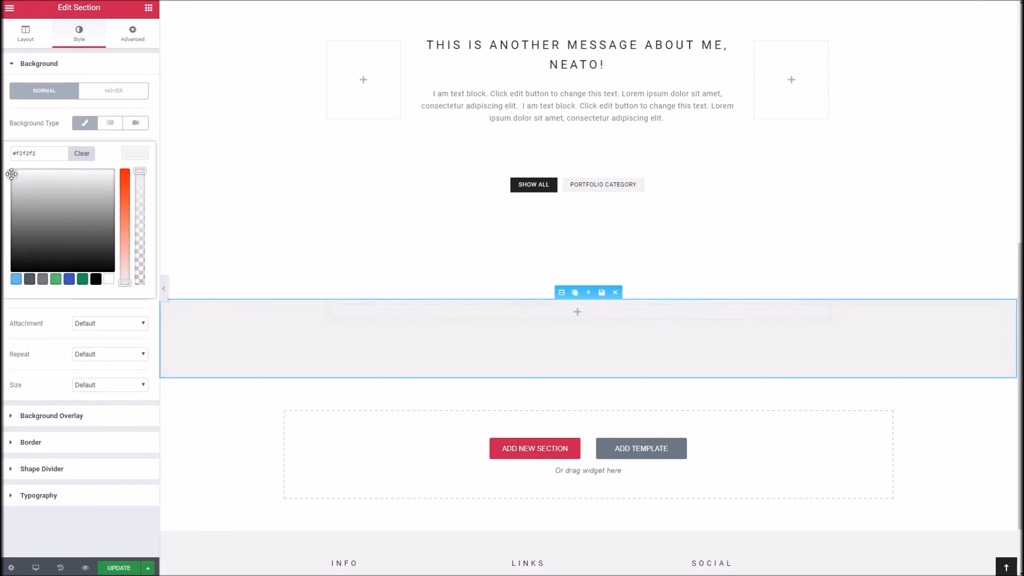
Step: Set the grey section's padding to 100 on all sides, unlink the sides, and set the right padding to 0
left_click(127, 47)
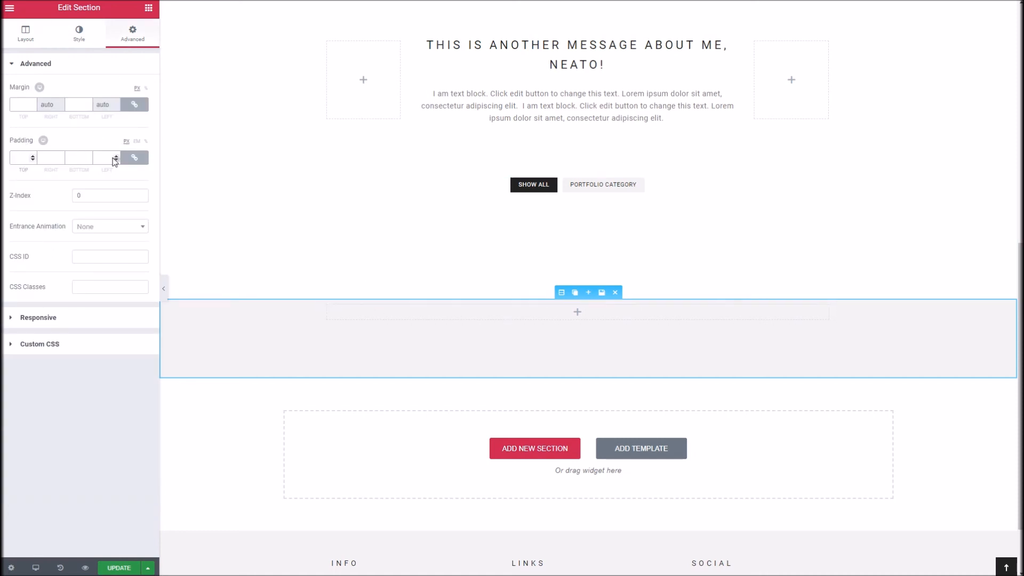
type("10")
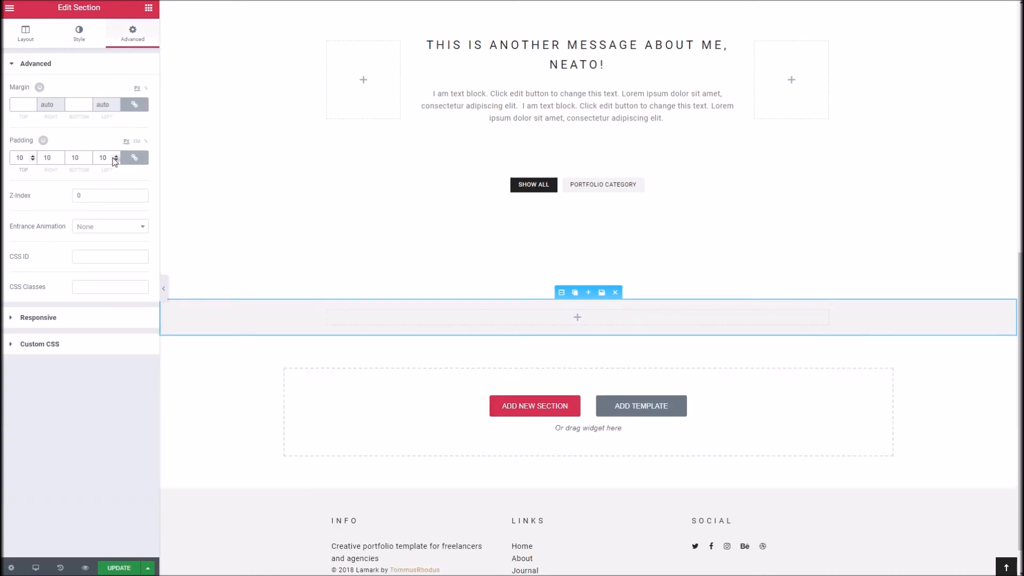
type("0")
left_click(134, 158)
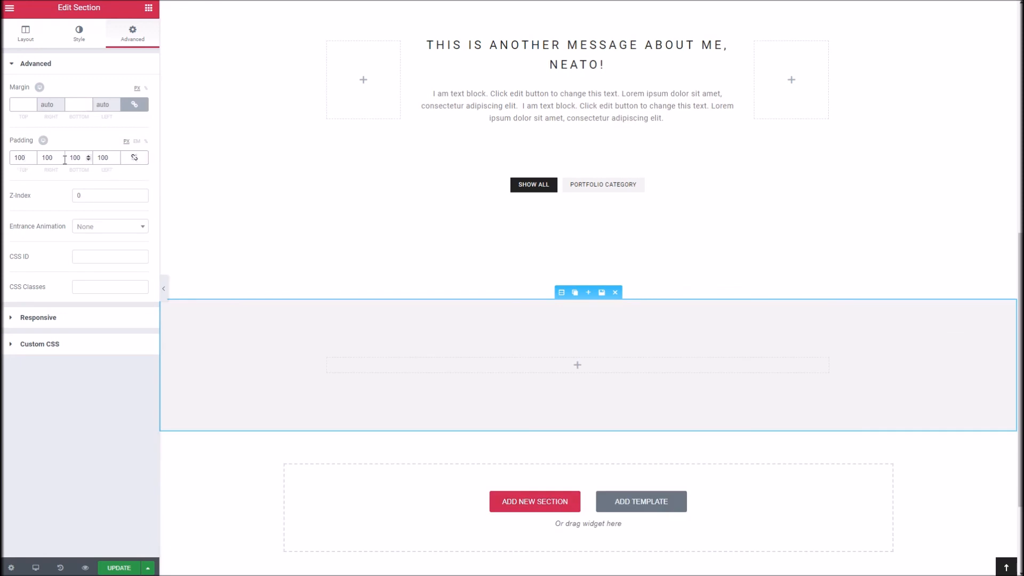
double_click(39, 155)
type("0")
key("Tab")
key("Tab")
Step: Place a Blog Posts widget in the grey section and apply the Grid blog layout
left_click(563, 369)
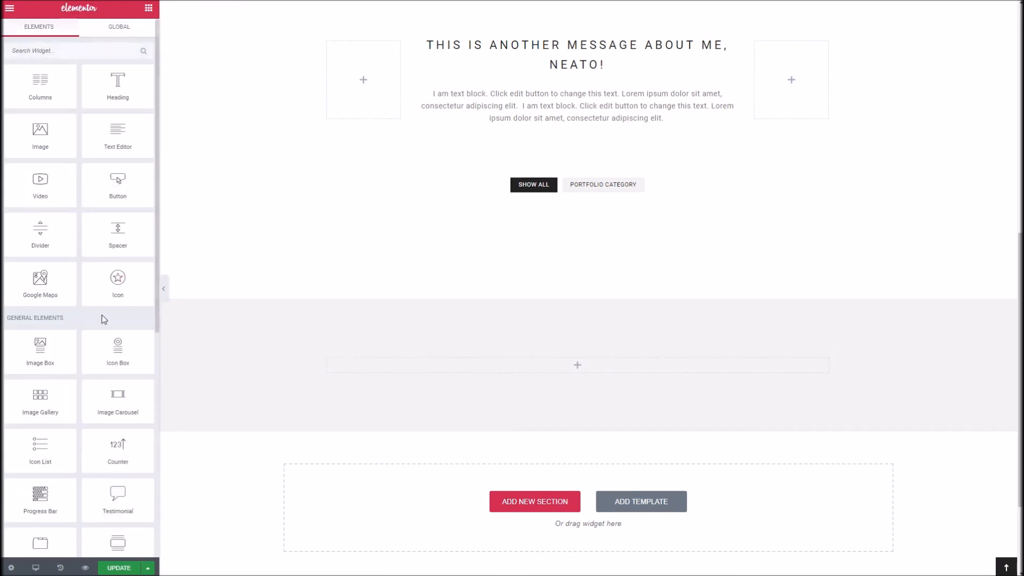
scroll(110, 313, "down", 6)
left_click_drag(120, 438, 425, 363)
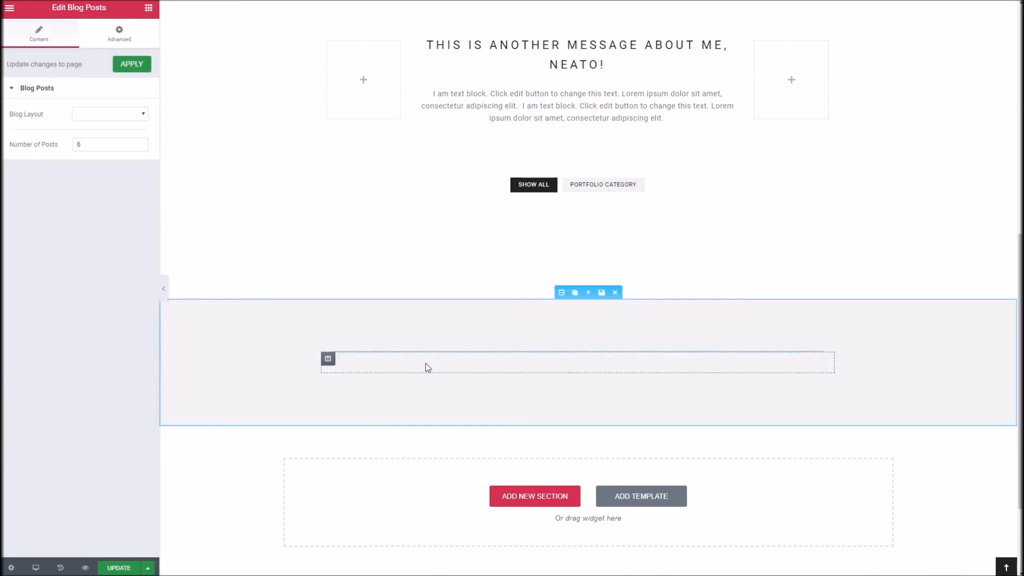
left_click(89, 114)
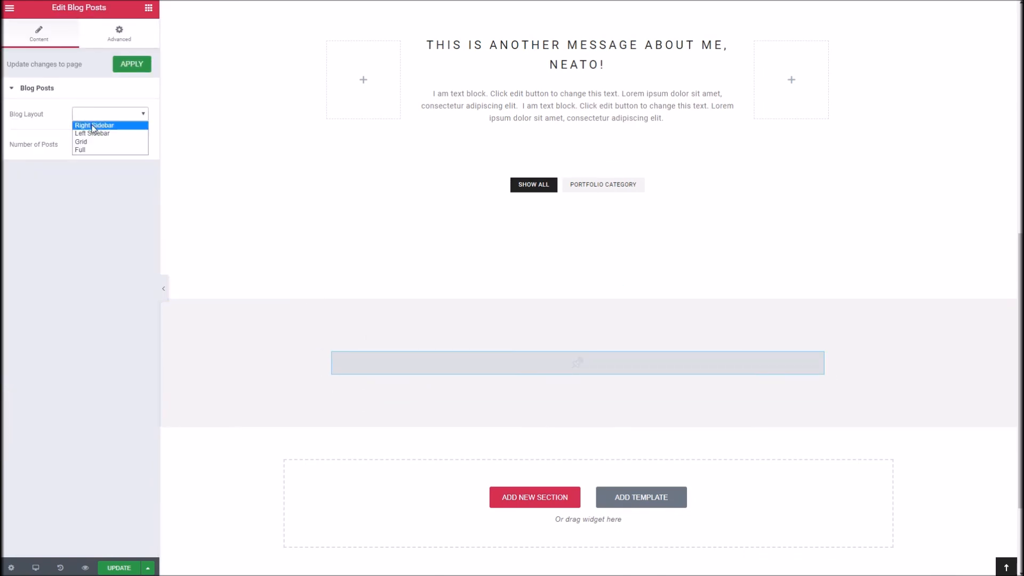
left_click(91, 142)
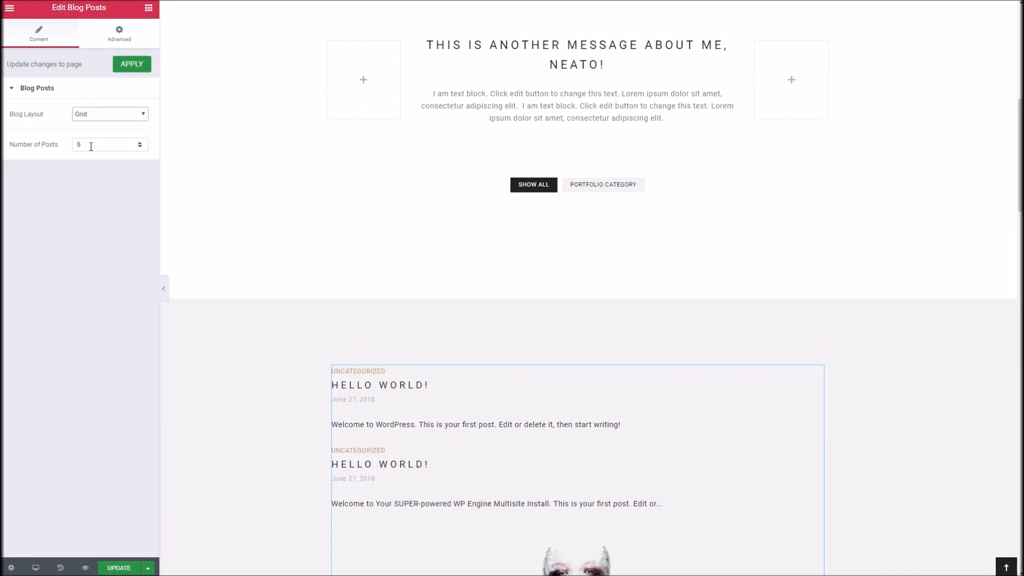
left_click(127, 64)
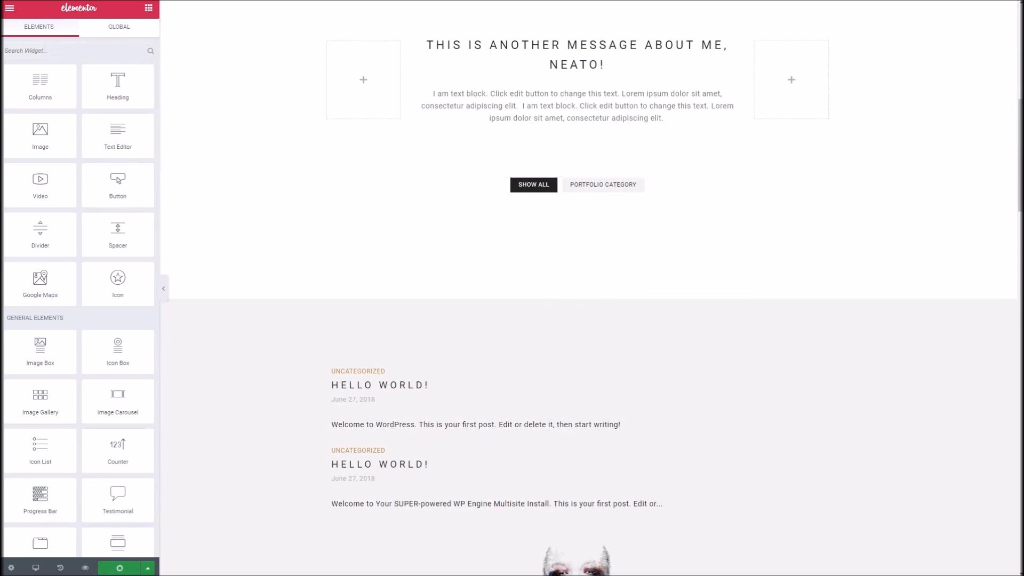
Step: Update the page with the blog section and reload its published version in the browser
scroll(422, 313, "down", 3)
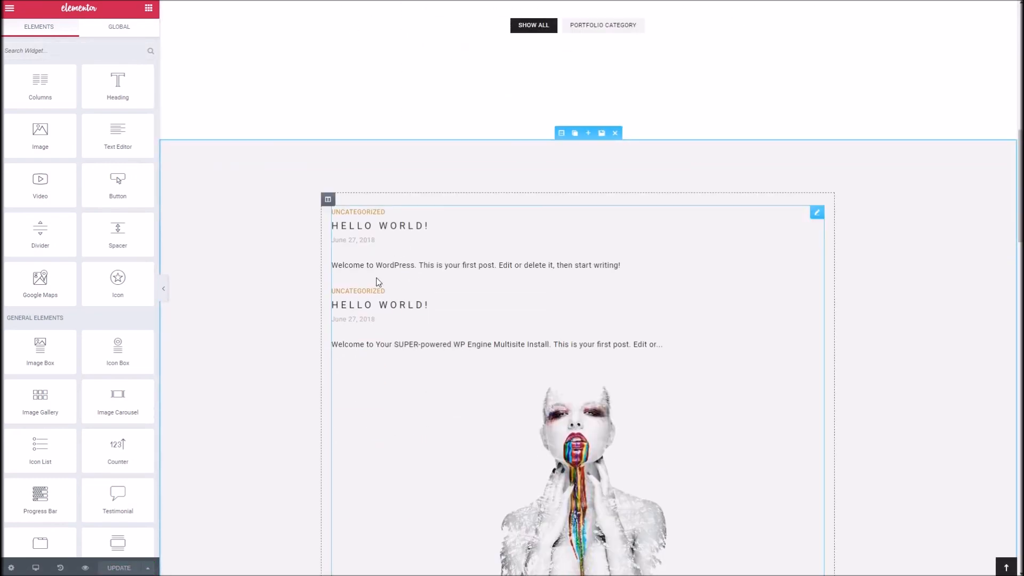
left_click(362, 0)
right_click(361, 0)
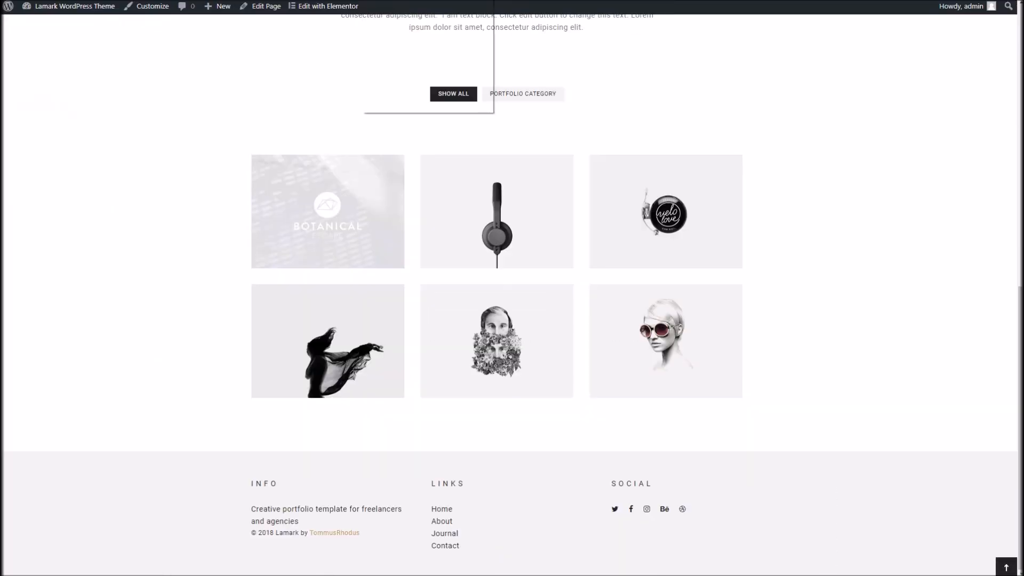
left_click(378, 0)
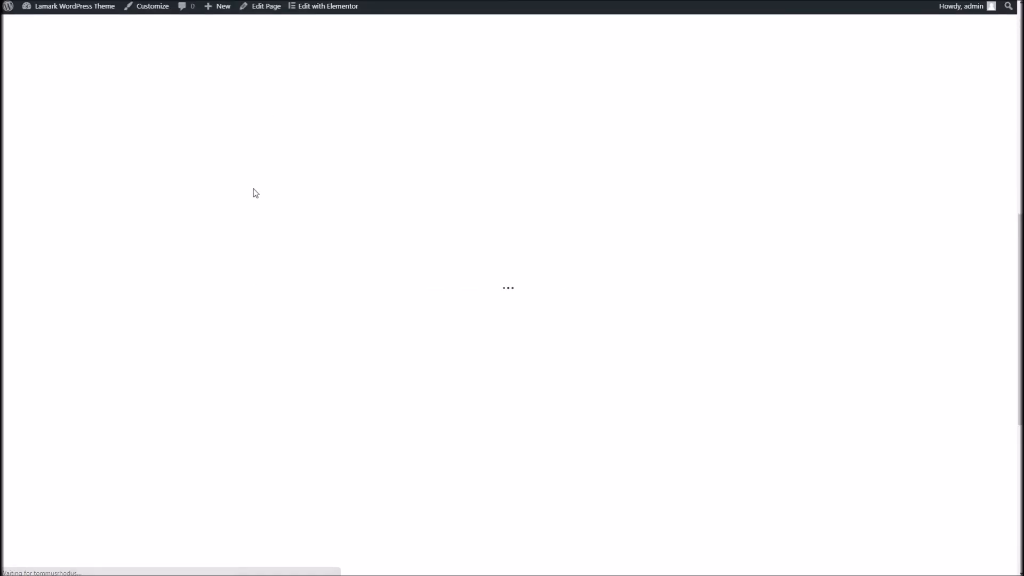
Step: Review the published blog grid and its pagination, and go back up past the portfolio grid to the message section
scroll(254, 212, "down", 5)
scroll(253, 212, "down", 2)
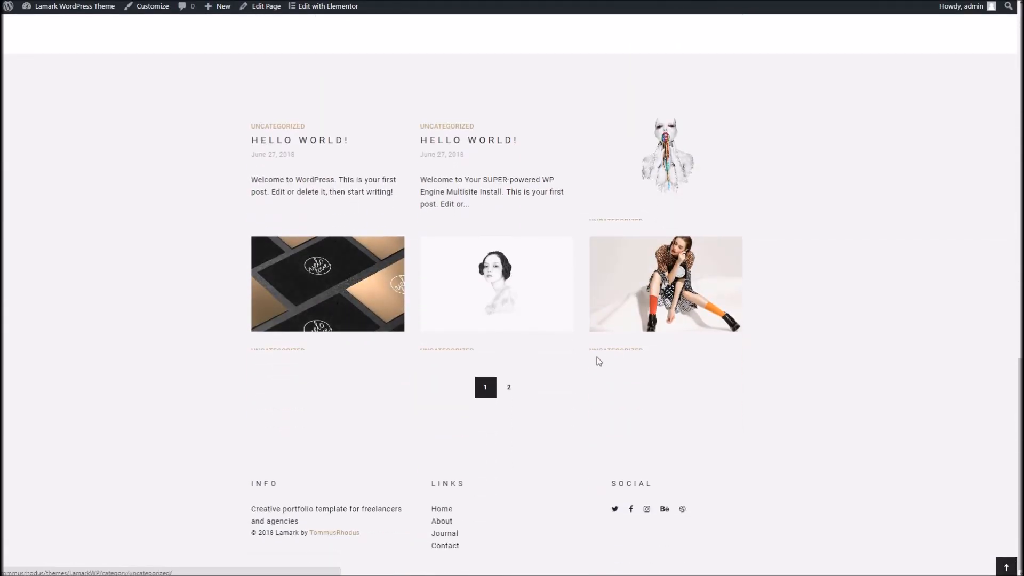
scroll(296, 358, "up", 15)
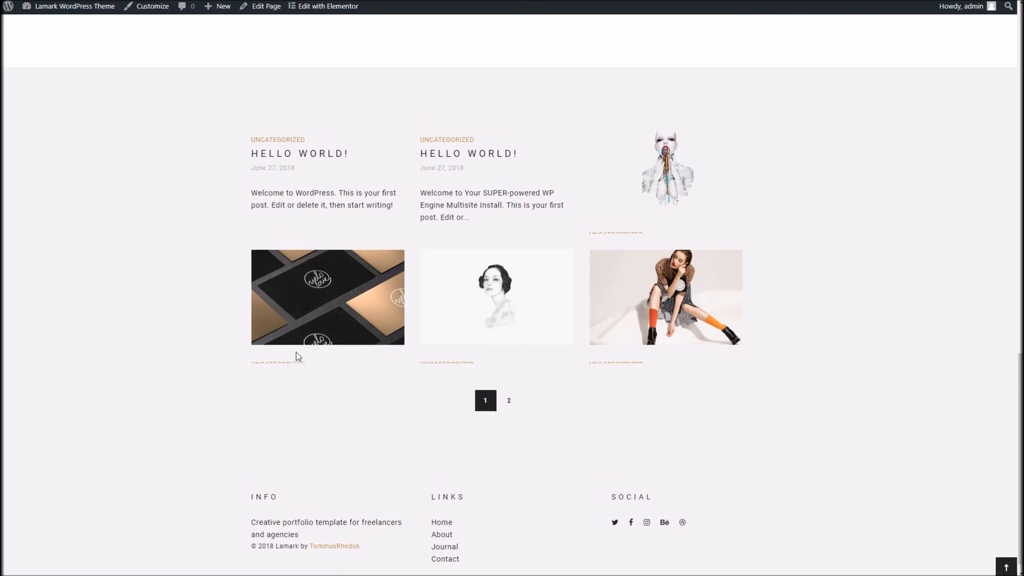
scroll(297, 356, "down", 10)
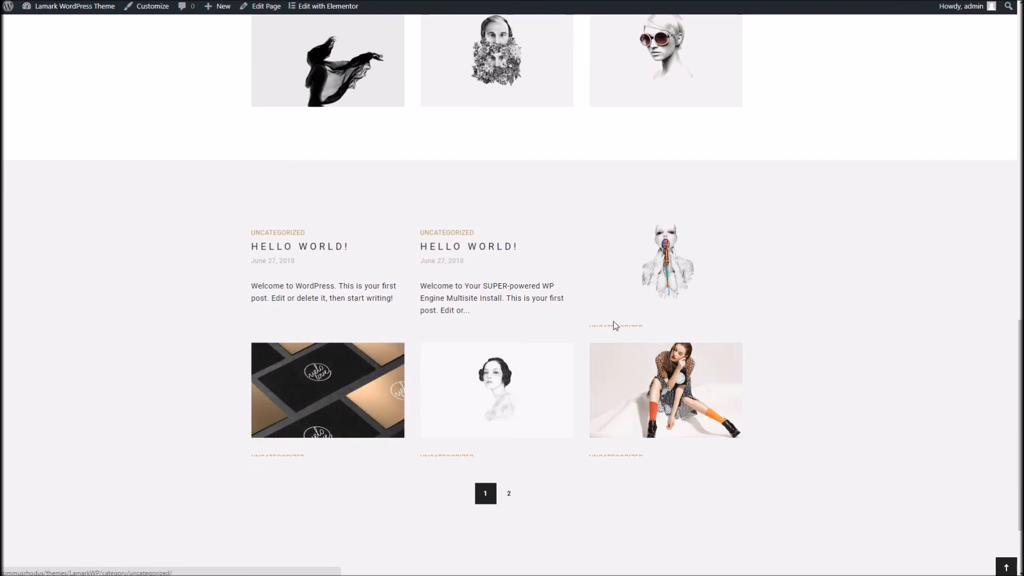
scroll(323, 346, "down", 2)
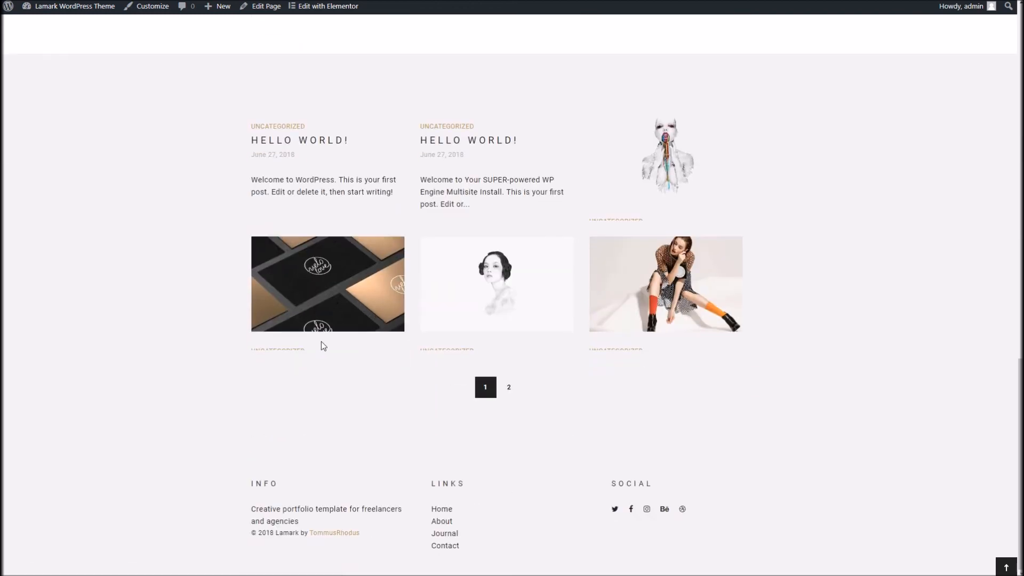
scroll(405, 425, "up", 9)
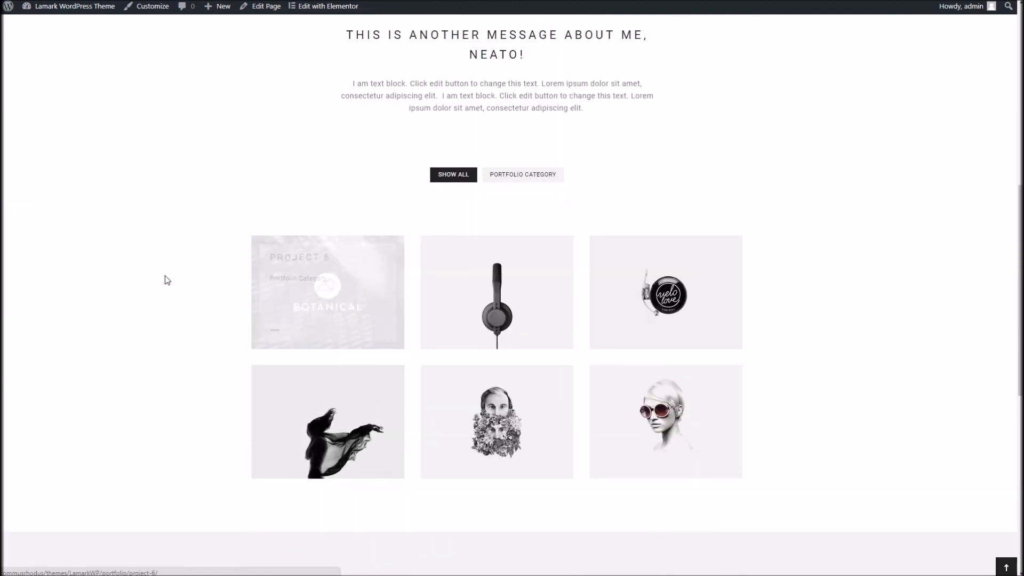
scroll(167, 280, "up", 4)
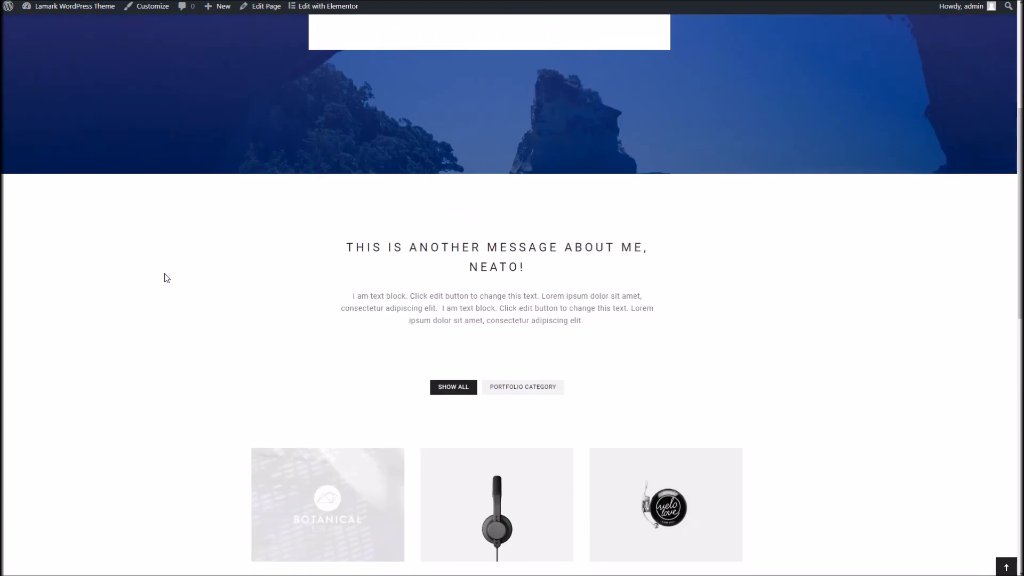